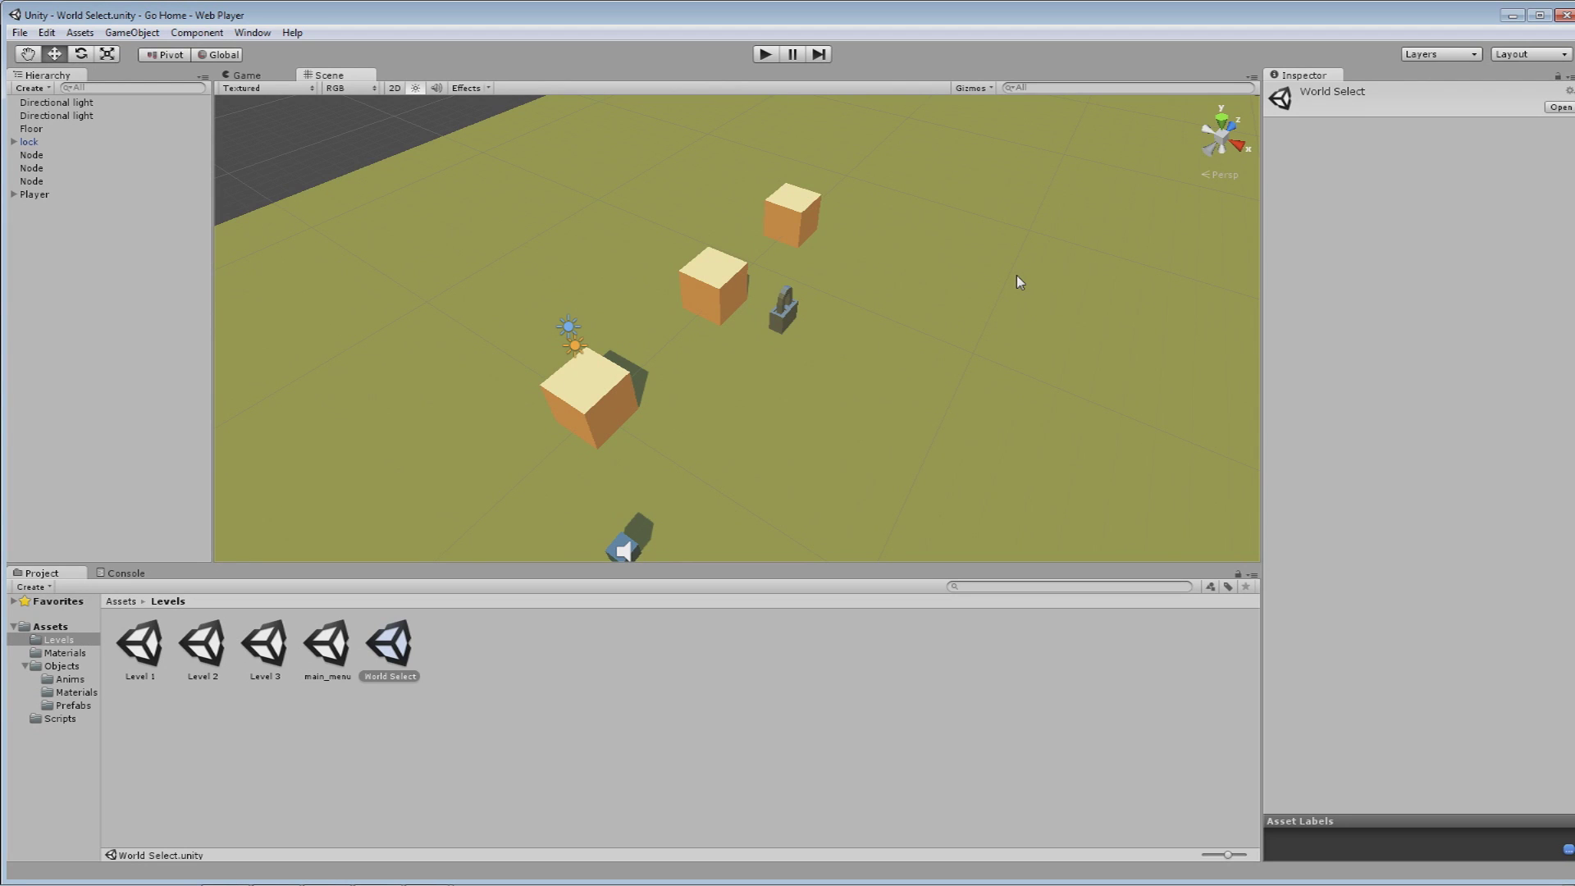
Pan the Scene view up and left to reframe the three Node cubes, lock and Player.
{"action": "middle_click_drag", "start_coordinate": [730, 353], "coordinate": [667, 288]}
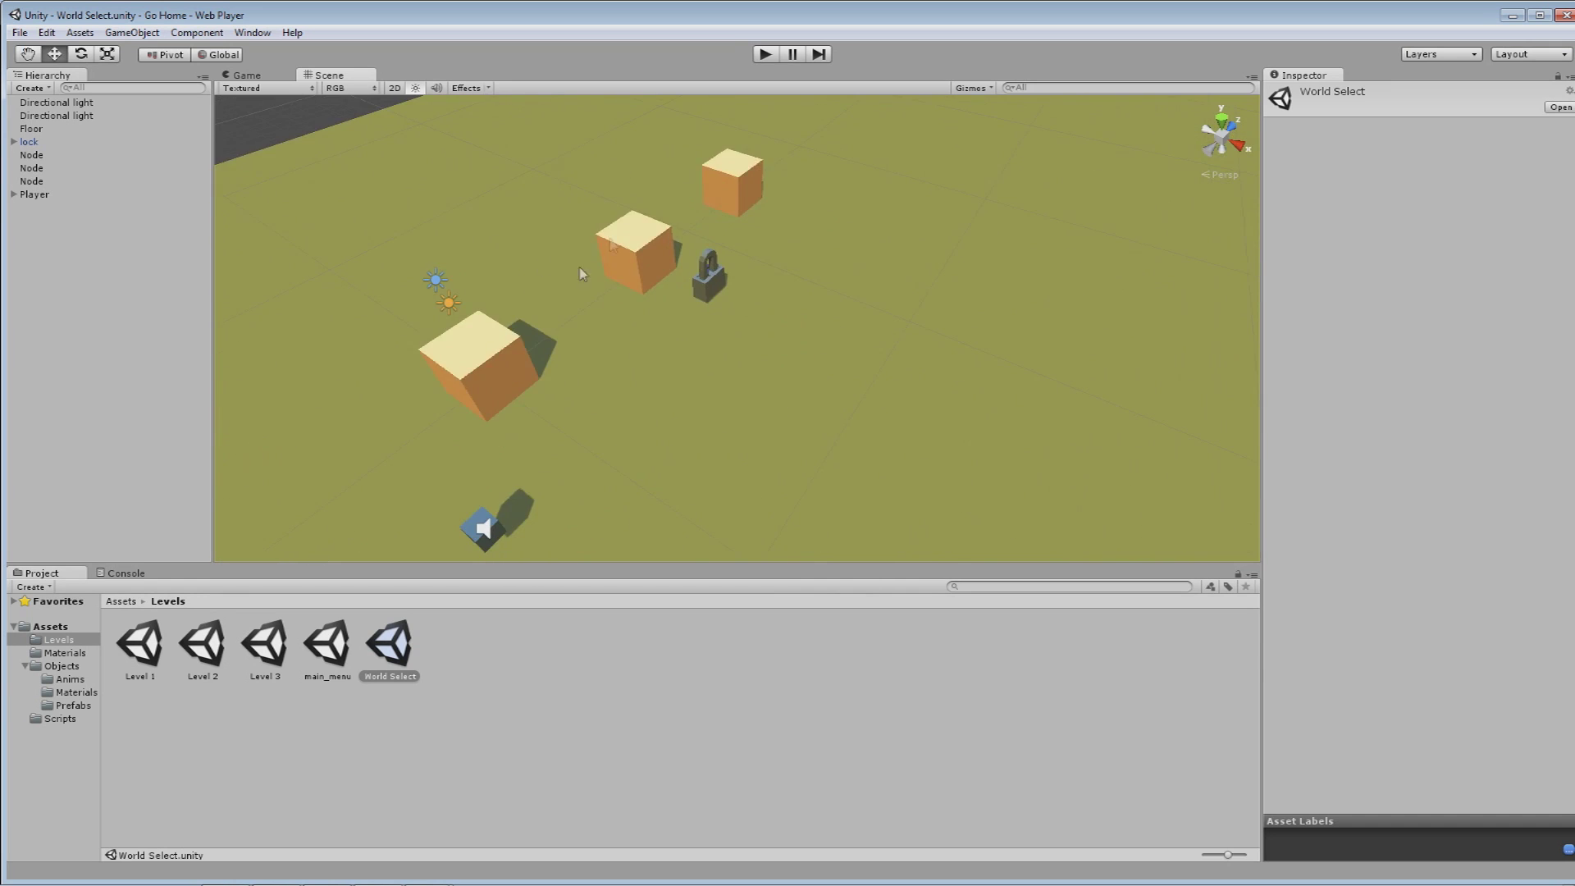
Pan the Scene view right, then bring the running Sample Assets build in front of Unity.
{"action": "middle_click_drag", "start_coordinate": [579, 273], "coordinate": [790, 294]}
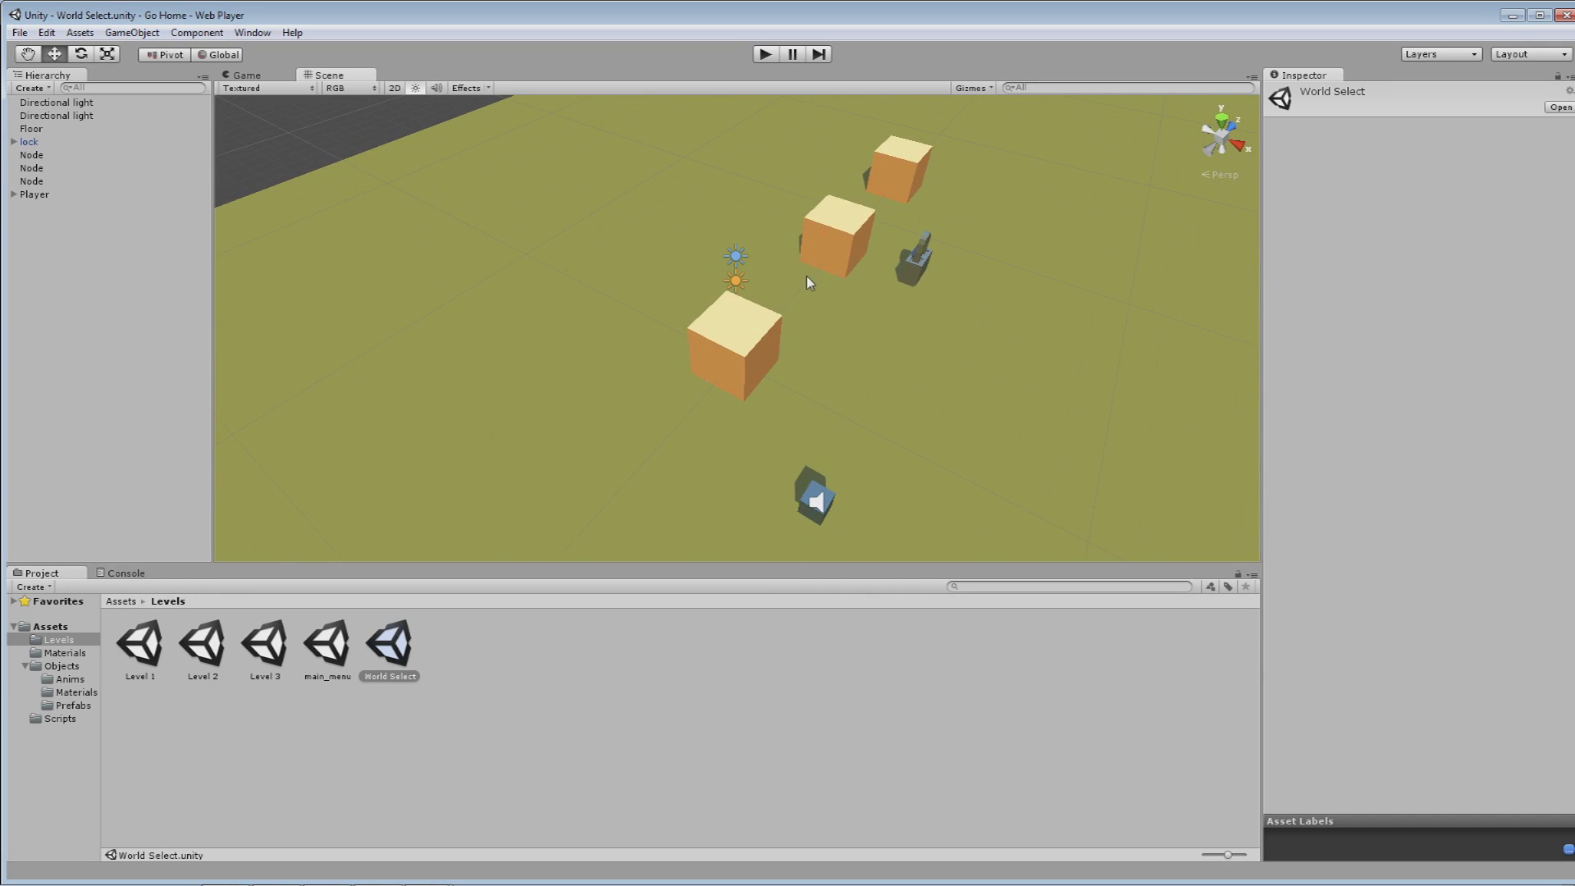
{"action": "mouse_move", "coordinate": [441, 883]}
{"action": "left_click", "coordinate": [393, 878]}
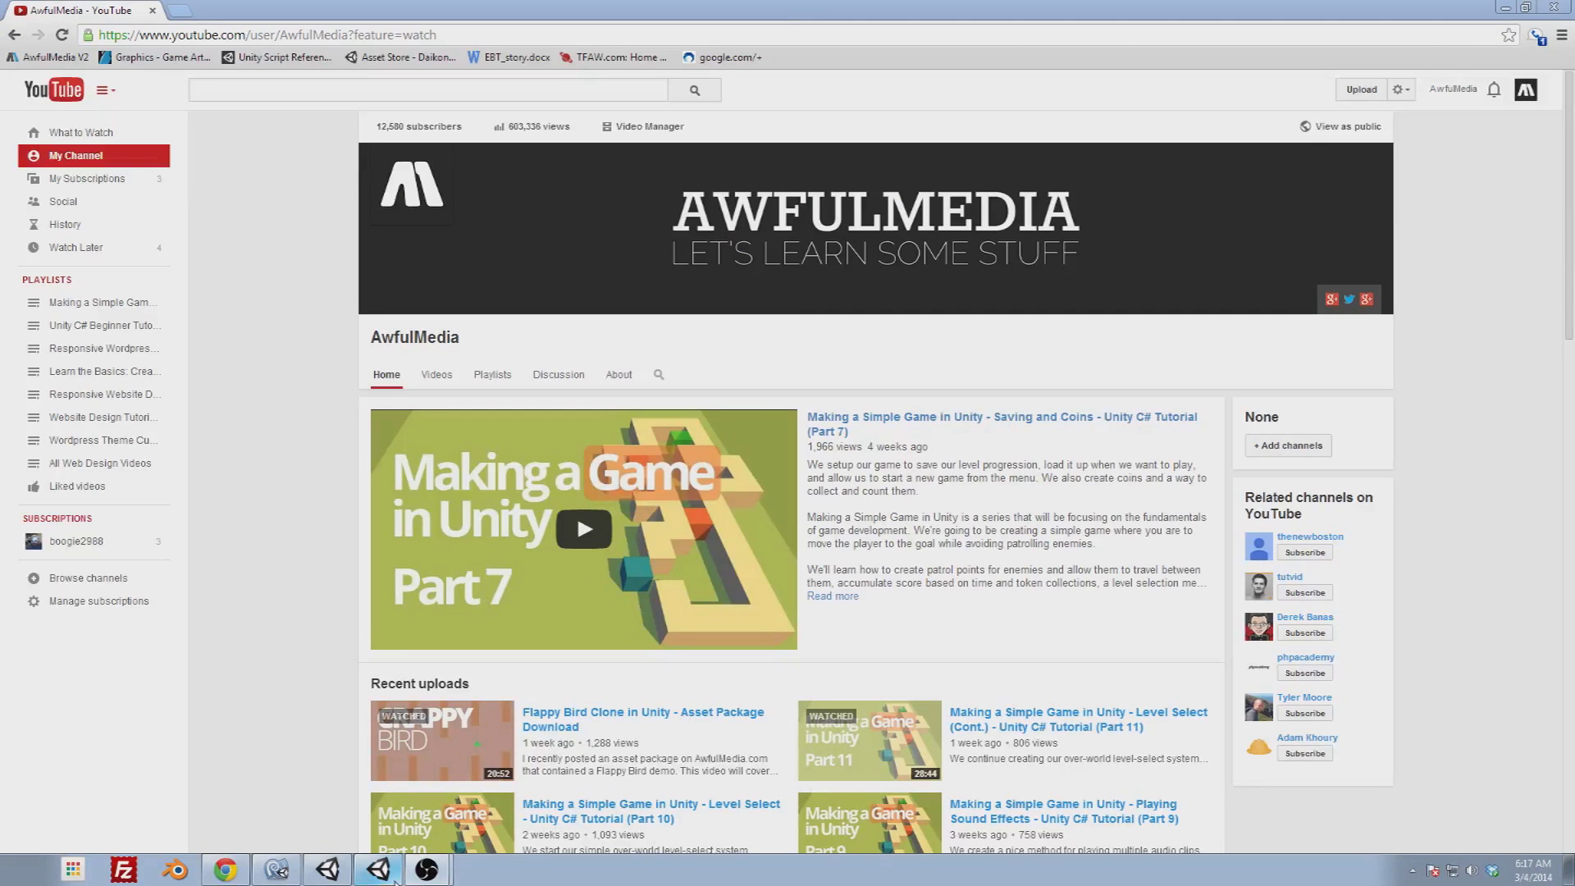
{"action": "left_click", "coordinate": [394, 878]}
{"action": "left_click", "coordinate": [328, 870]}
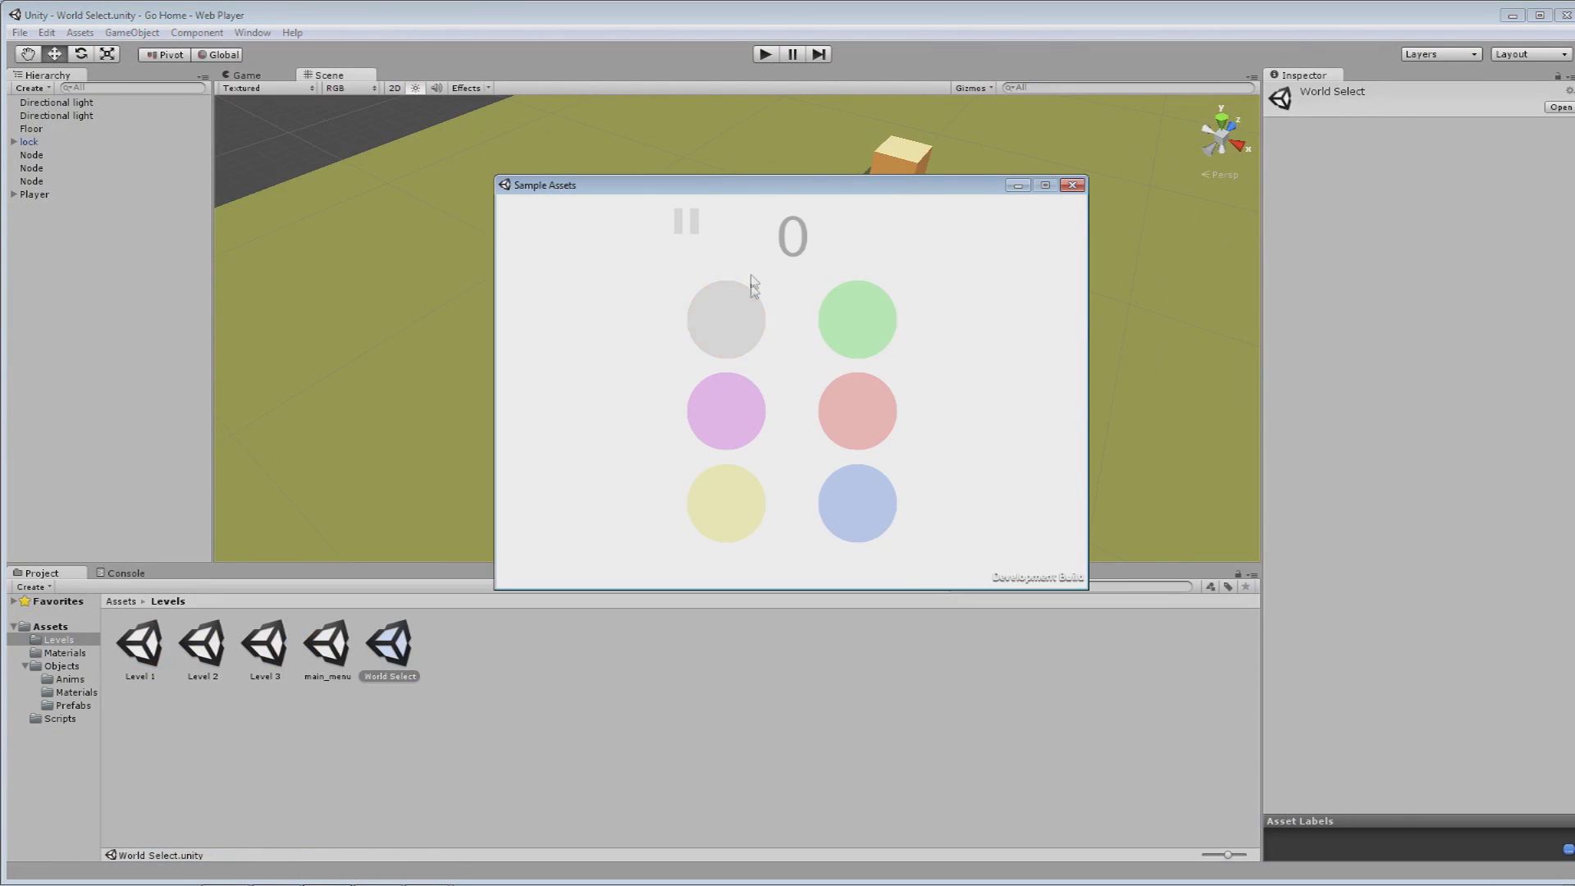
Move the Sample Assets window to the upper right and press the blue circle.
{"action": "left_click_drag", "start_coordinate": [749, 186], "coordinate": [917, 159]}
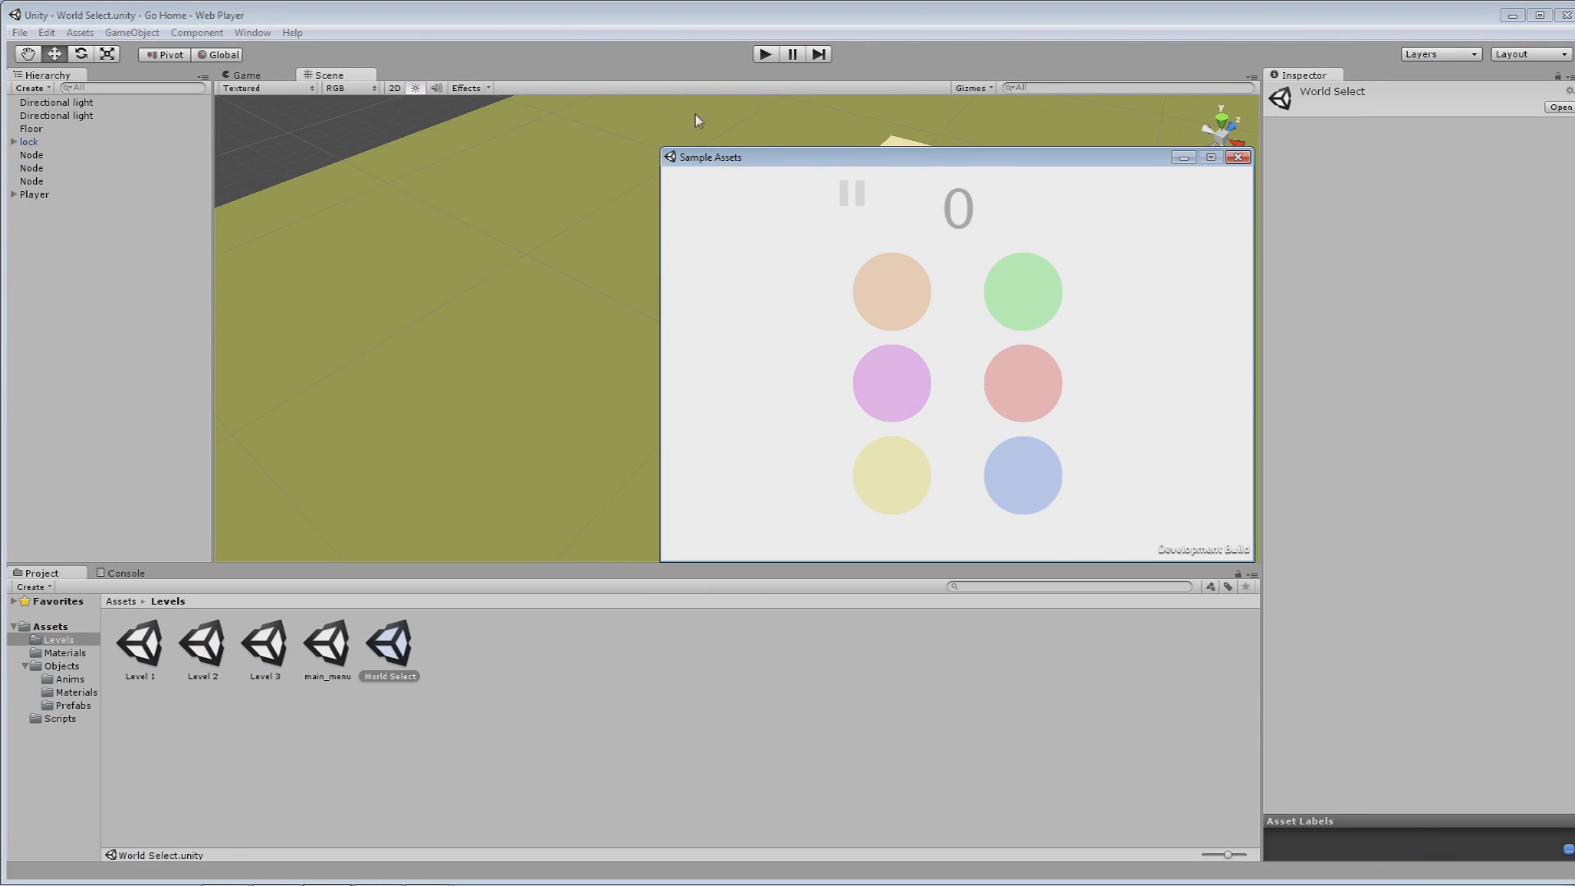
{"action": "left_click_drag", "start_coordinate": [691, 162], "coordinate": [802, 119]}
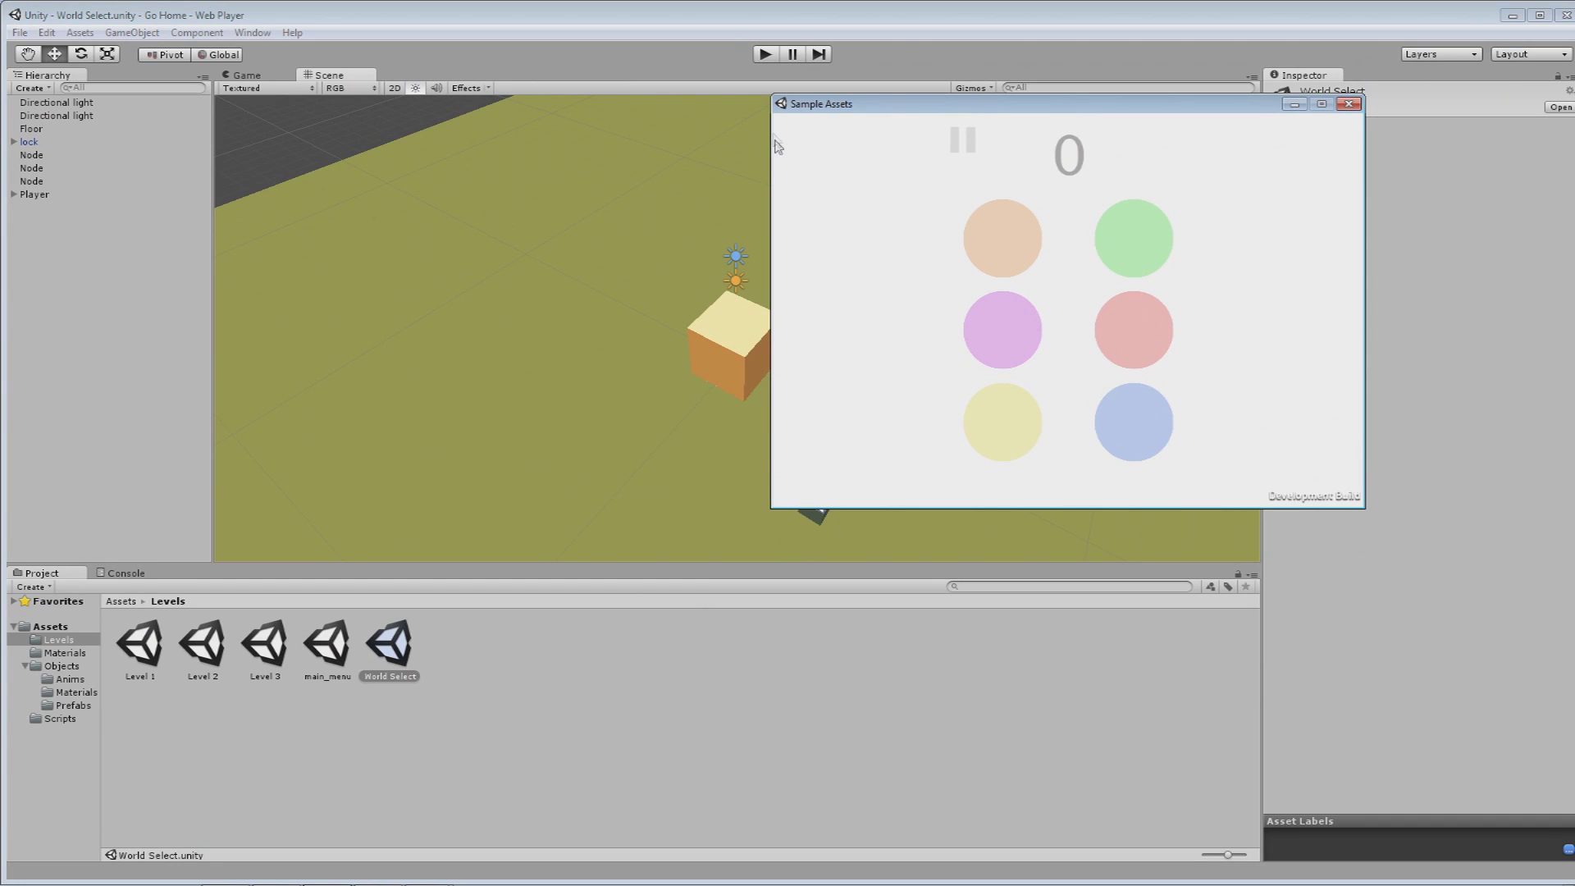
{"action": "left_click", "coordinate": [1108, 400]}
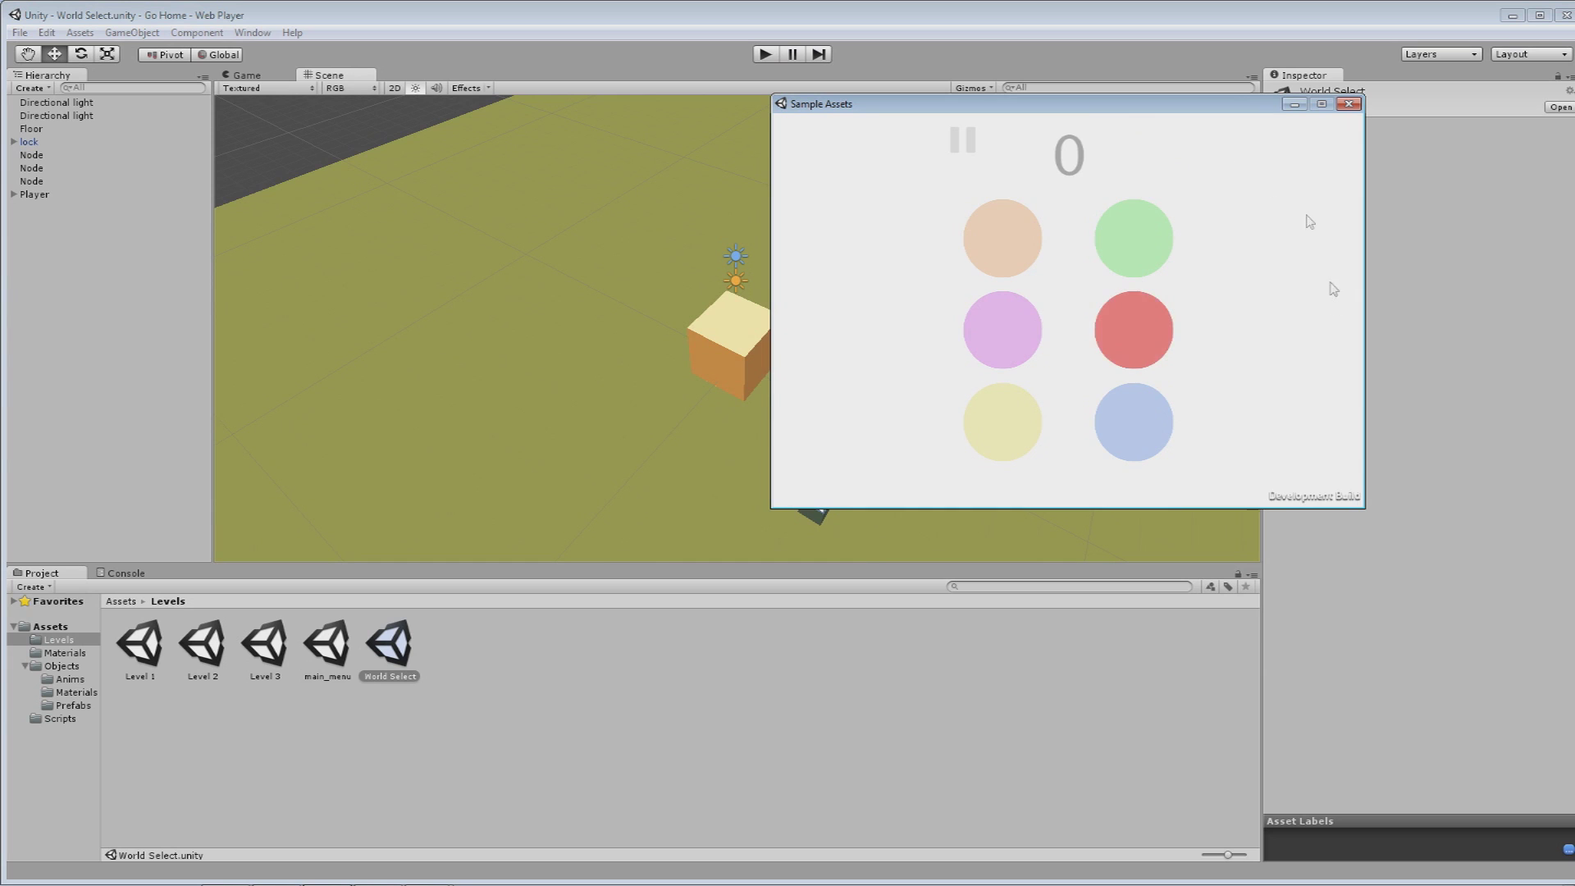
Repeat the flashed colour sequences correctly through round five, using red, green, purple, blue and orange circles.
{"action": "left_click", "coordinate": [1156, 345]}
{"action": "left_click", "coordinate": [1155, 343]}
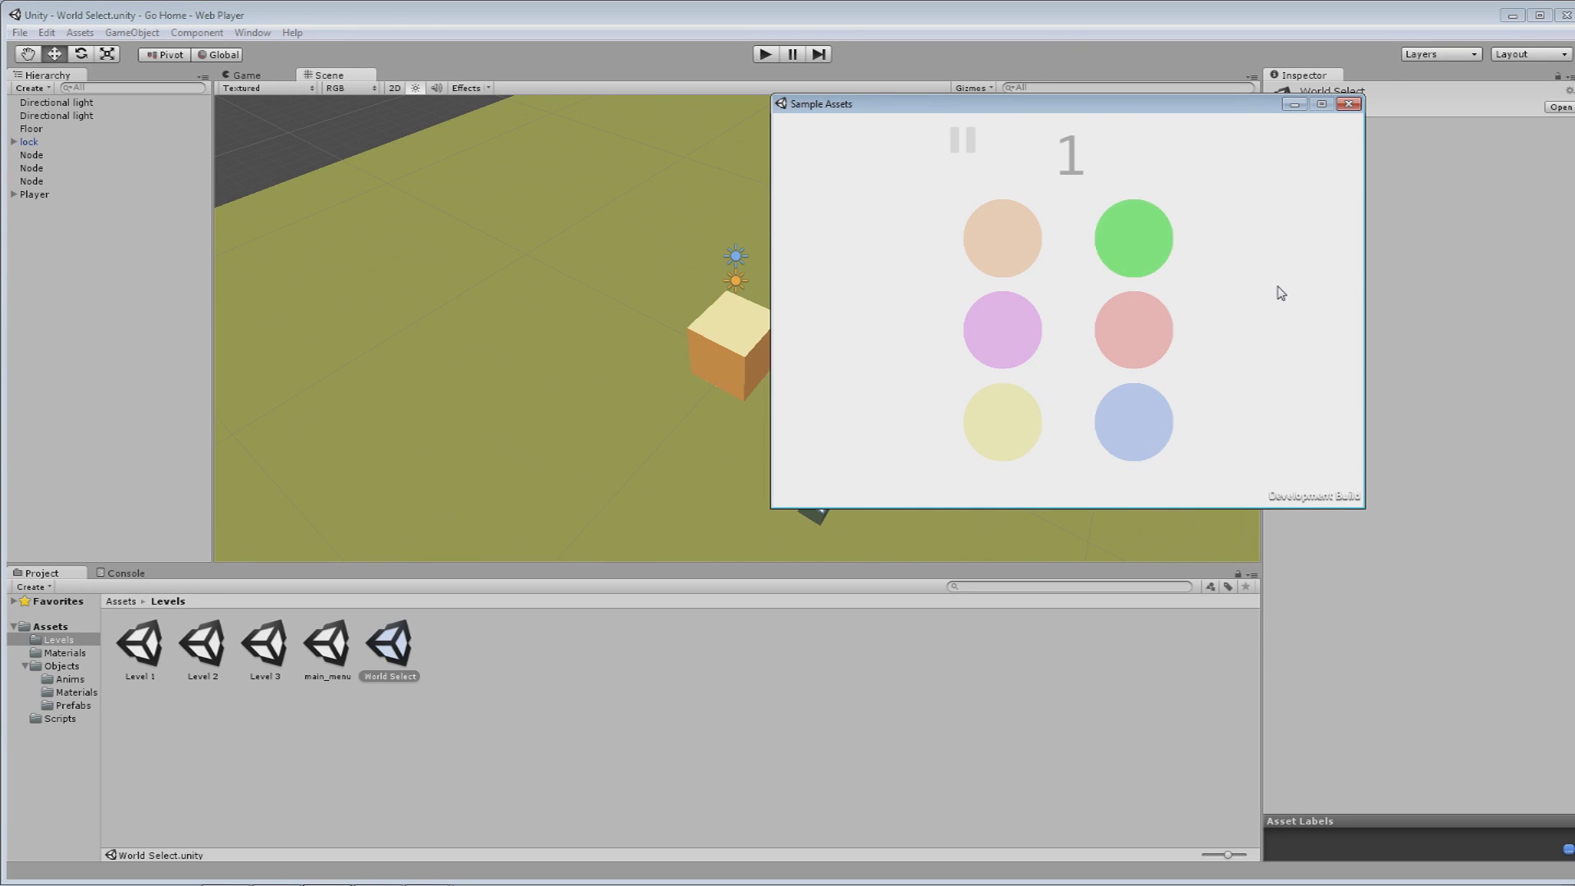
{"action": "left_click", "coordinate": [1165, 351]}
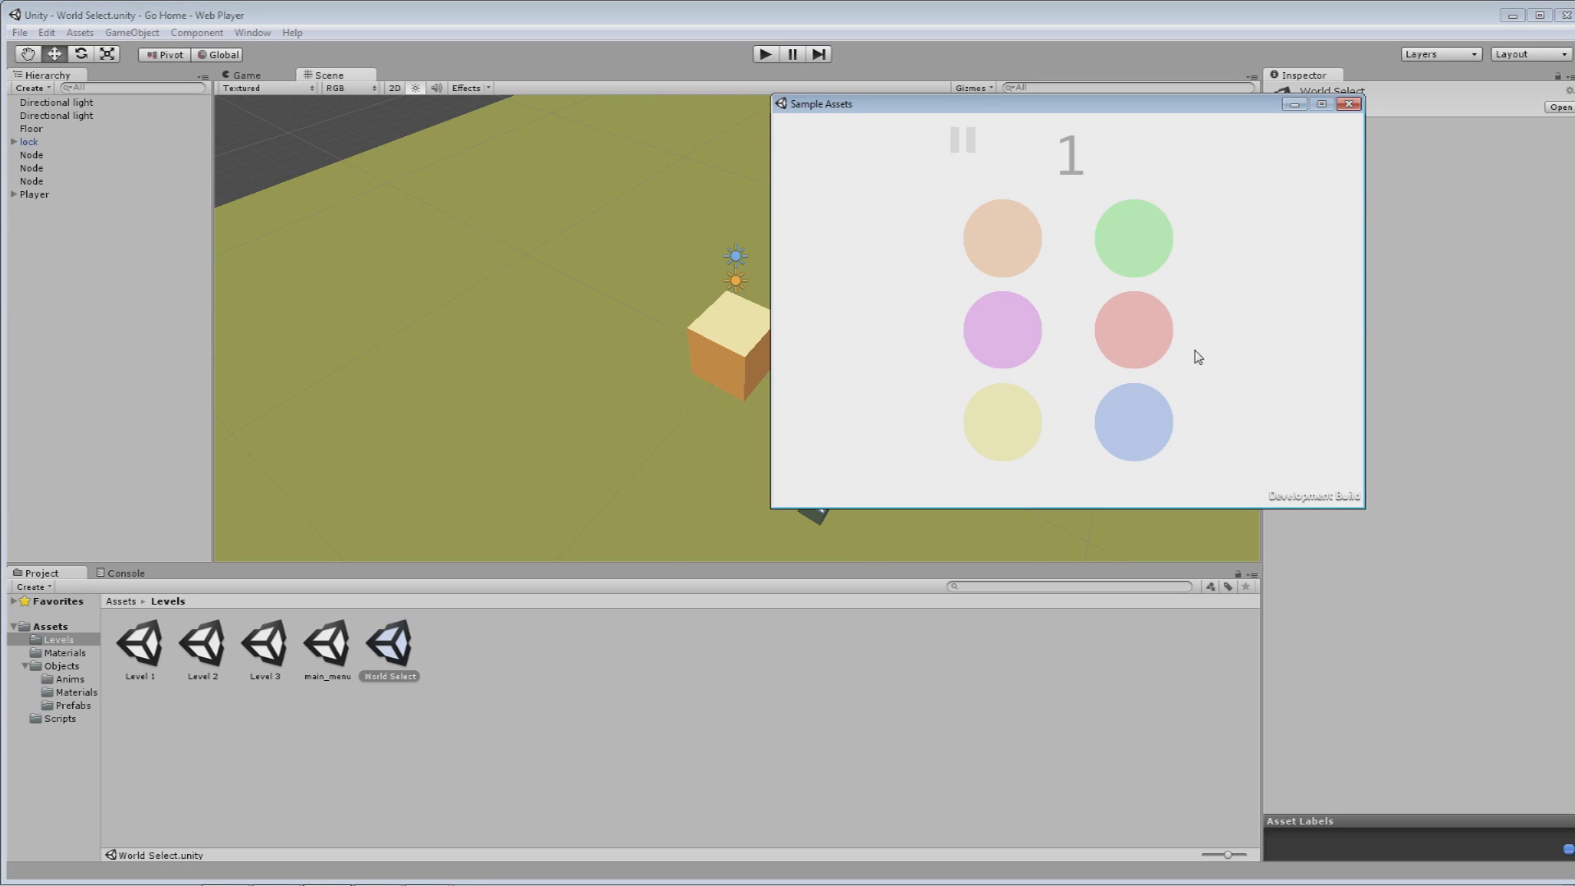
{"action": "left_click", "coordinate": [1135, 267]}
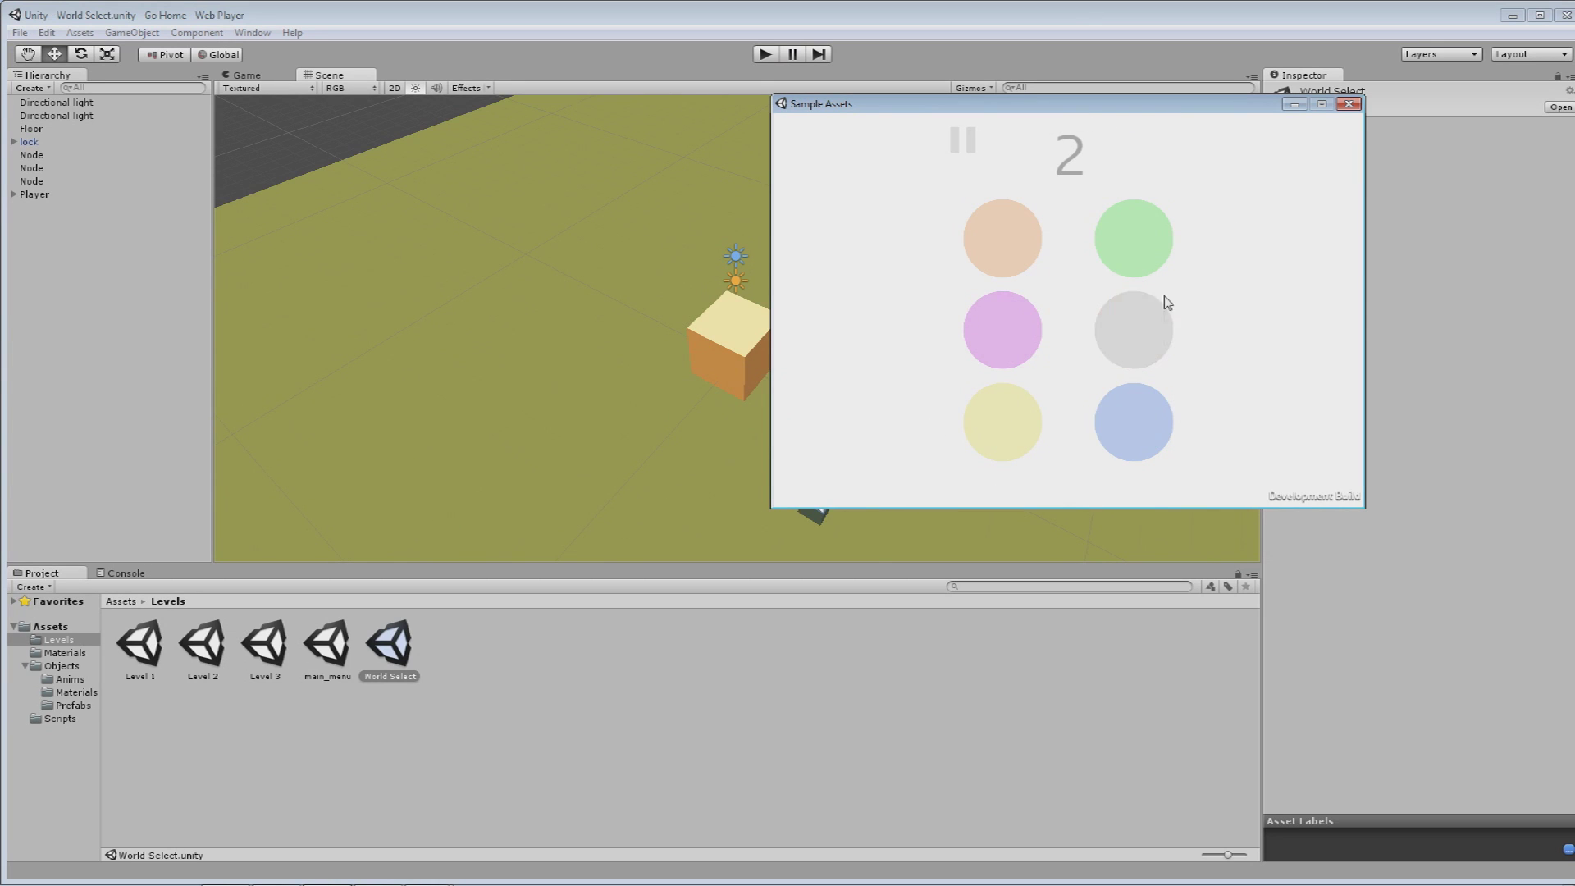
{"action": "left_click", "coordinate": [1147, 422]}
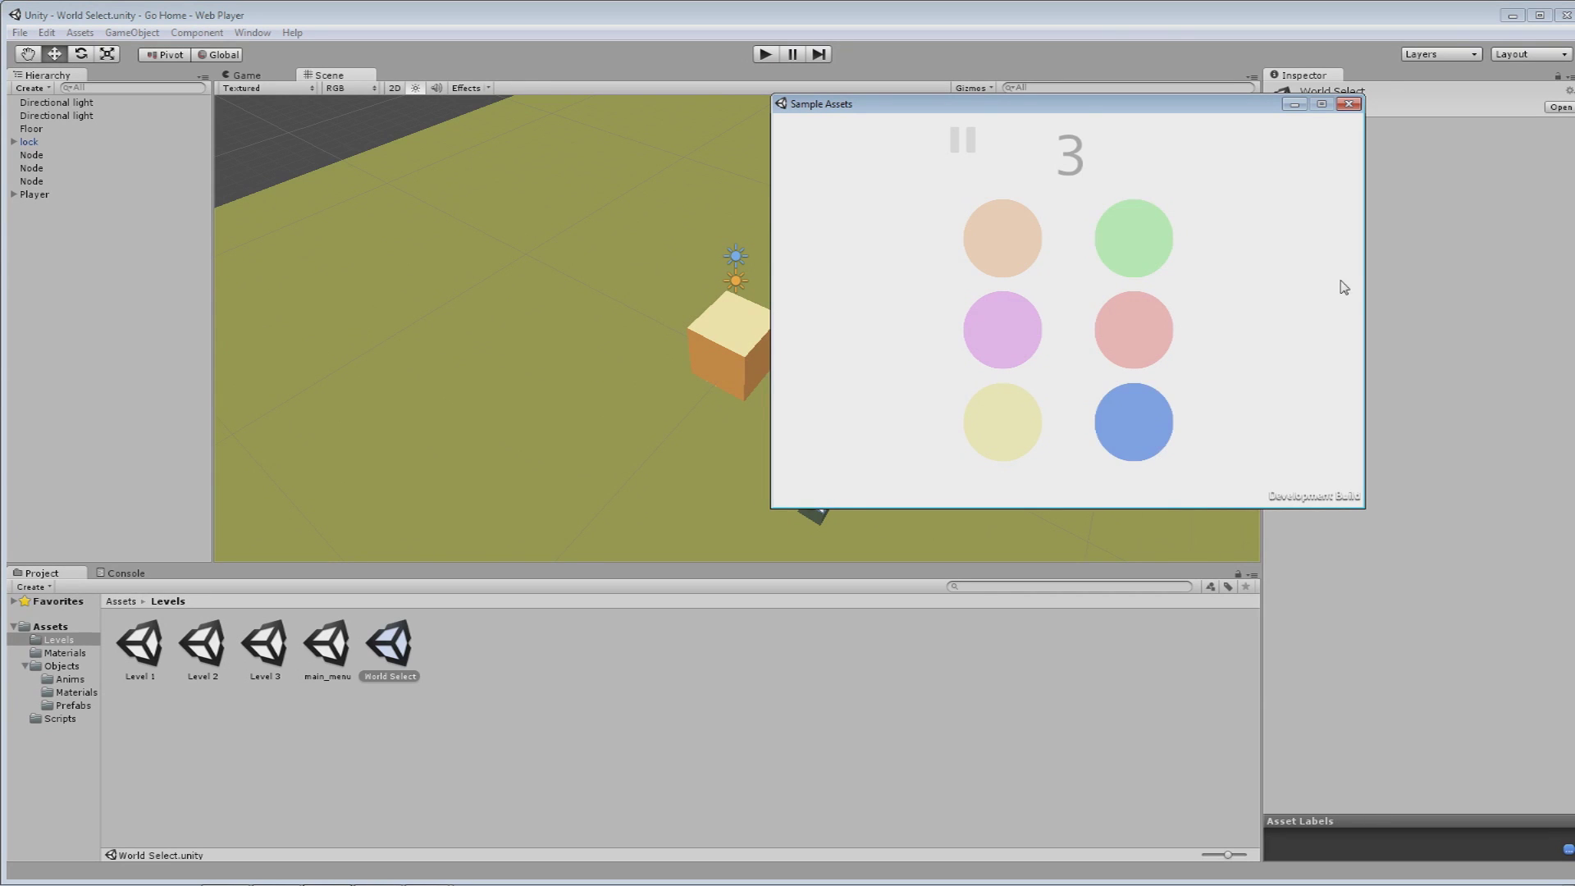
{"action": "left_click", "coordinate": [1162, 332]}
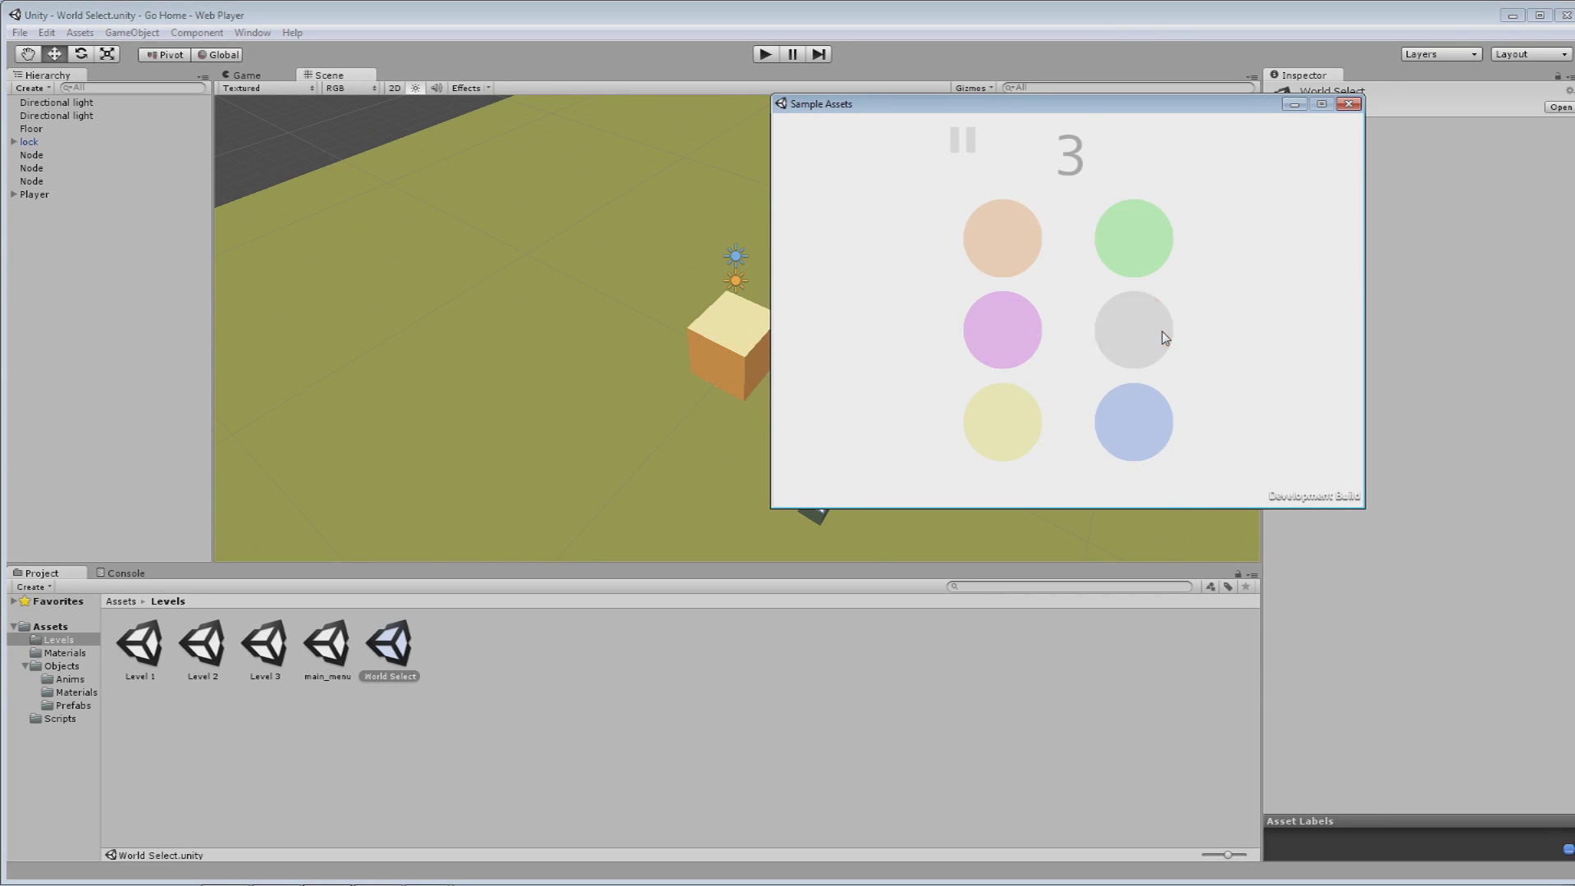
{"action": "left_click", "coordinate": [985, 297]}
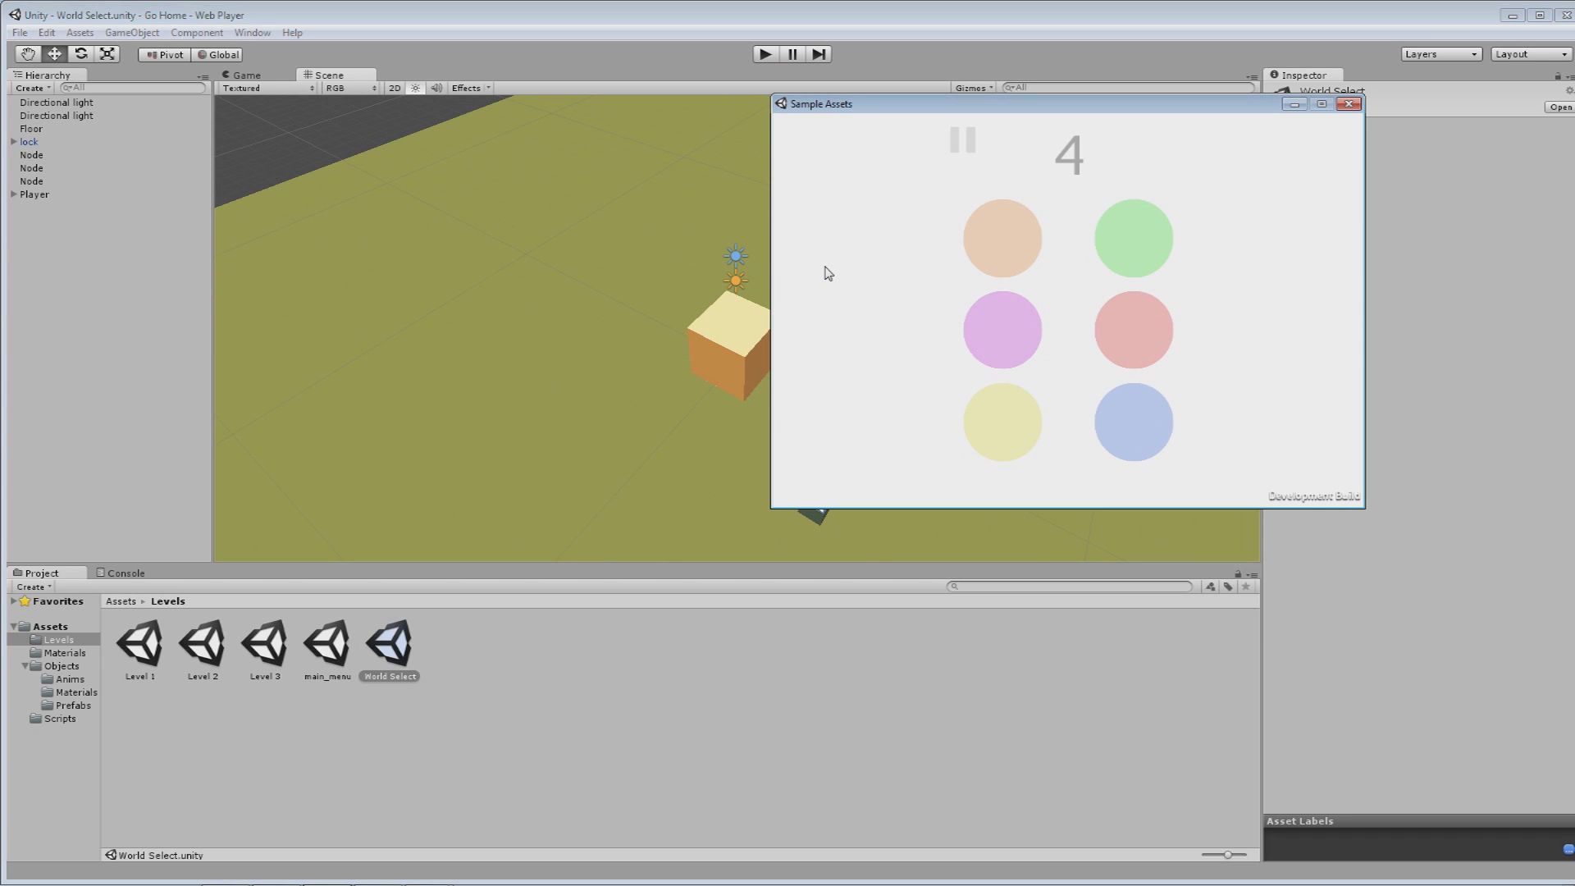
{"action": "left_click", "coordinate": [1164, 394]}
{"action": "left_click", "coordinate": [1156, 353]}
{"action": "left_click", "coordinate": [1135, 423]}
{"action": "left_click", "coordinate": [993, 345]}
Answer round six (green, blue, orange, purple, orange) to reach score 6, then begin the next sequence.
{"action": "left_click", "coordinate": [1136, 248]}
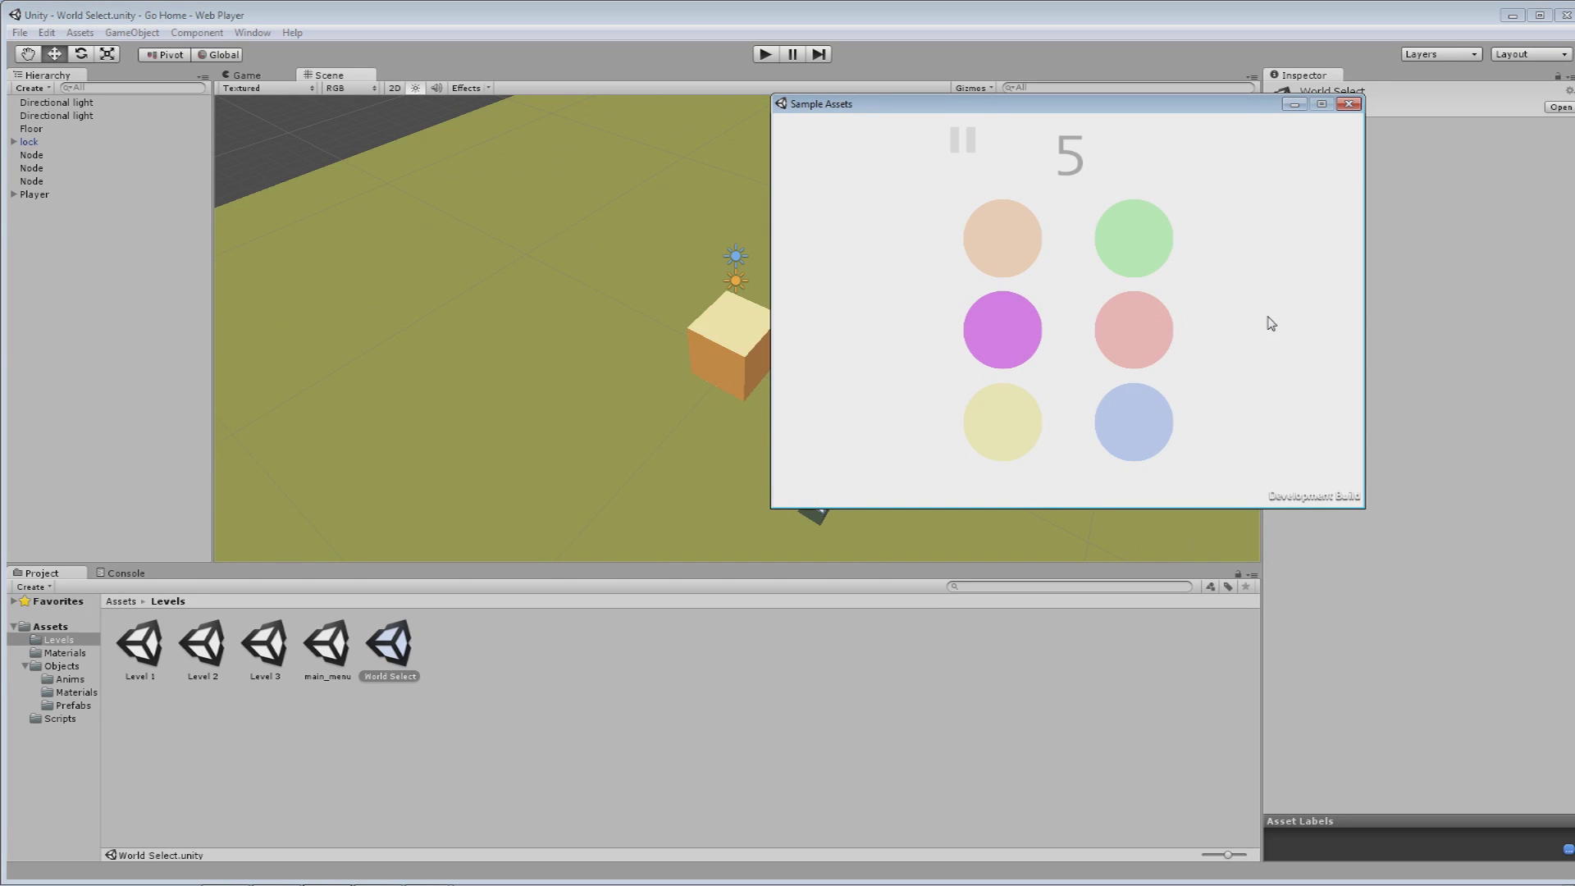
{"action": "left_click", "coordinate": [1134, 423]}
{"action": "left_click", "coordinate": [1032, 259]}
{"action": "left_click", "coordinate": [1011, 331]}
{"action": "left_click", "coordinate": [1008, 240]}
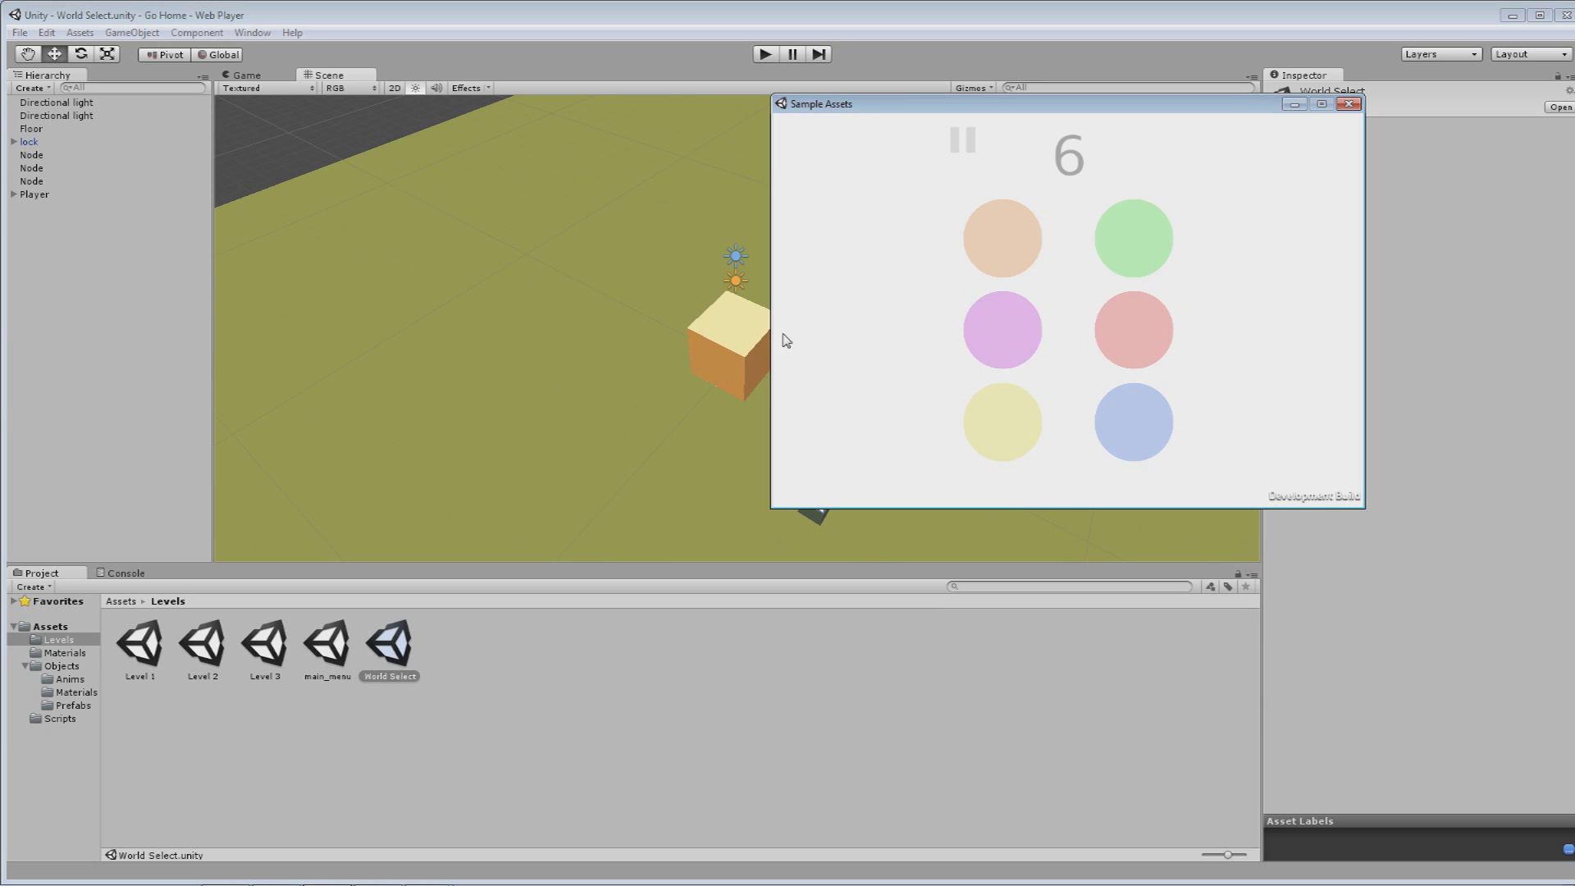
{"action": "left_click", "coordinate": [1124, 328]}
Press blue, orange, orange, purple, yellow and orange circles for the next sequence.
{"action": "left_click", "coordinate": [1133, 406]}
{"action": "left_click", "coordinate": [1010, 265]}
{"action": "left_click", "coordinate": [1004, 273]}
{"action": "left_click", "coordinate": [1011, 329]}
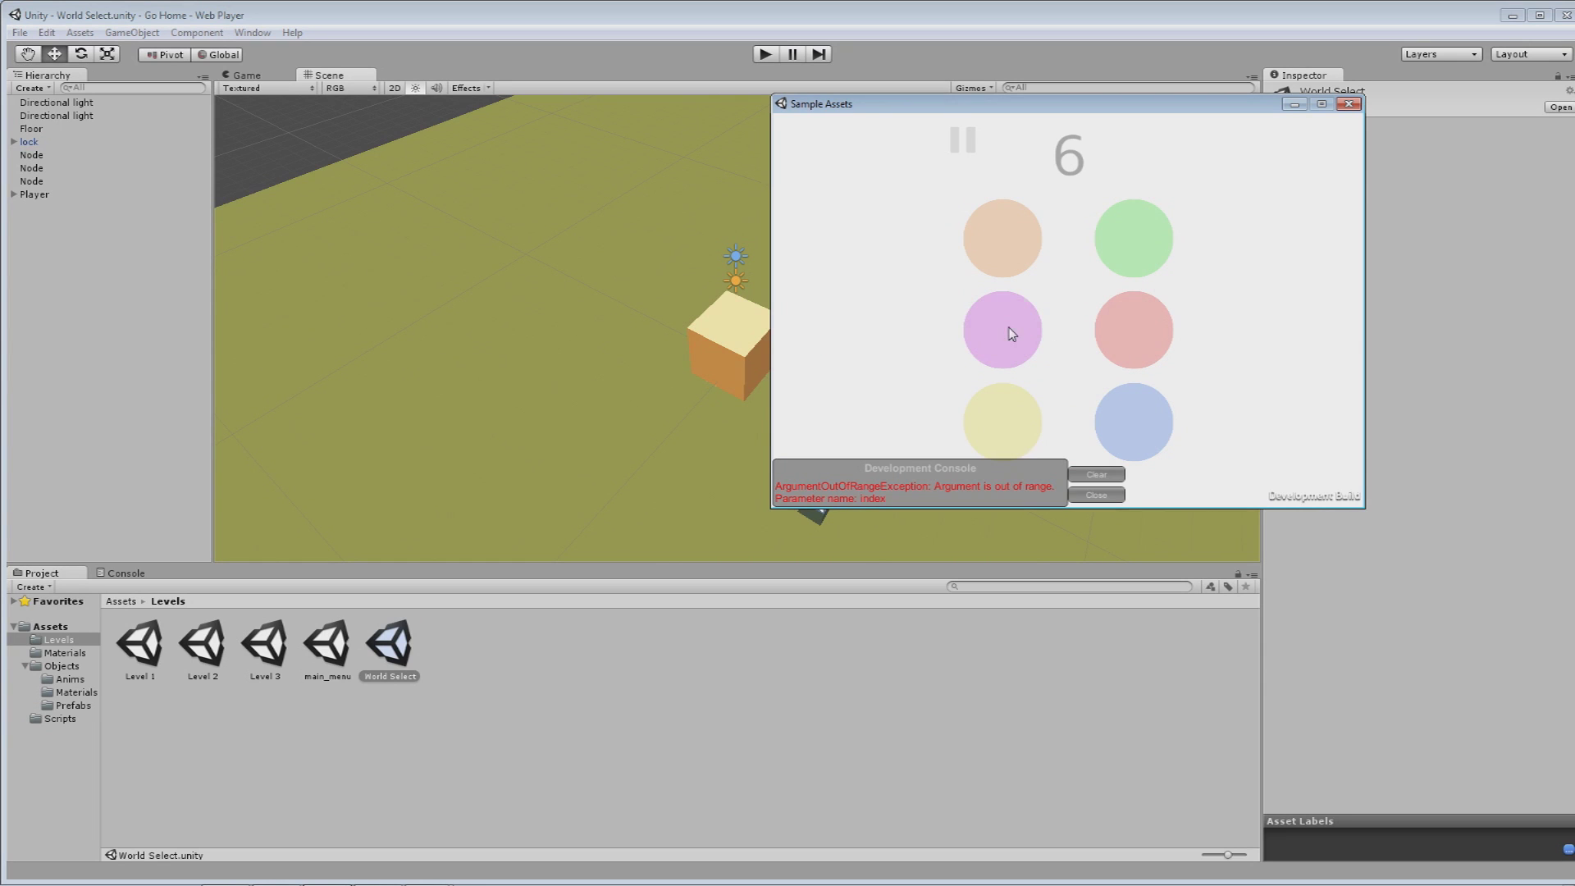
{"action": "left_click", "coordinate": [989, 404]}
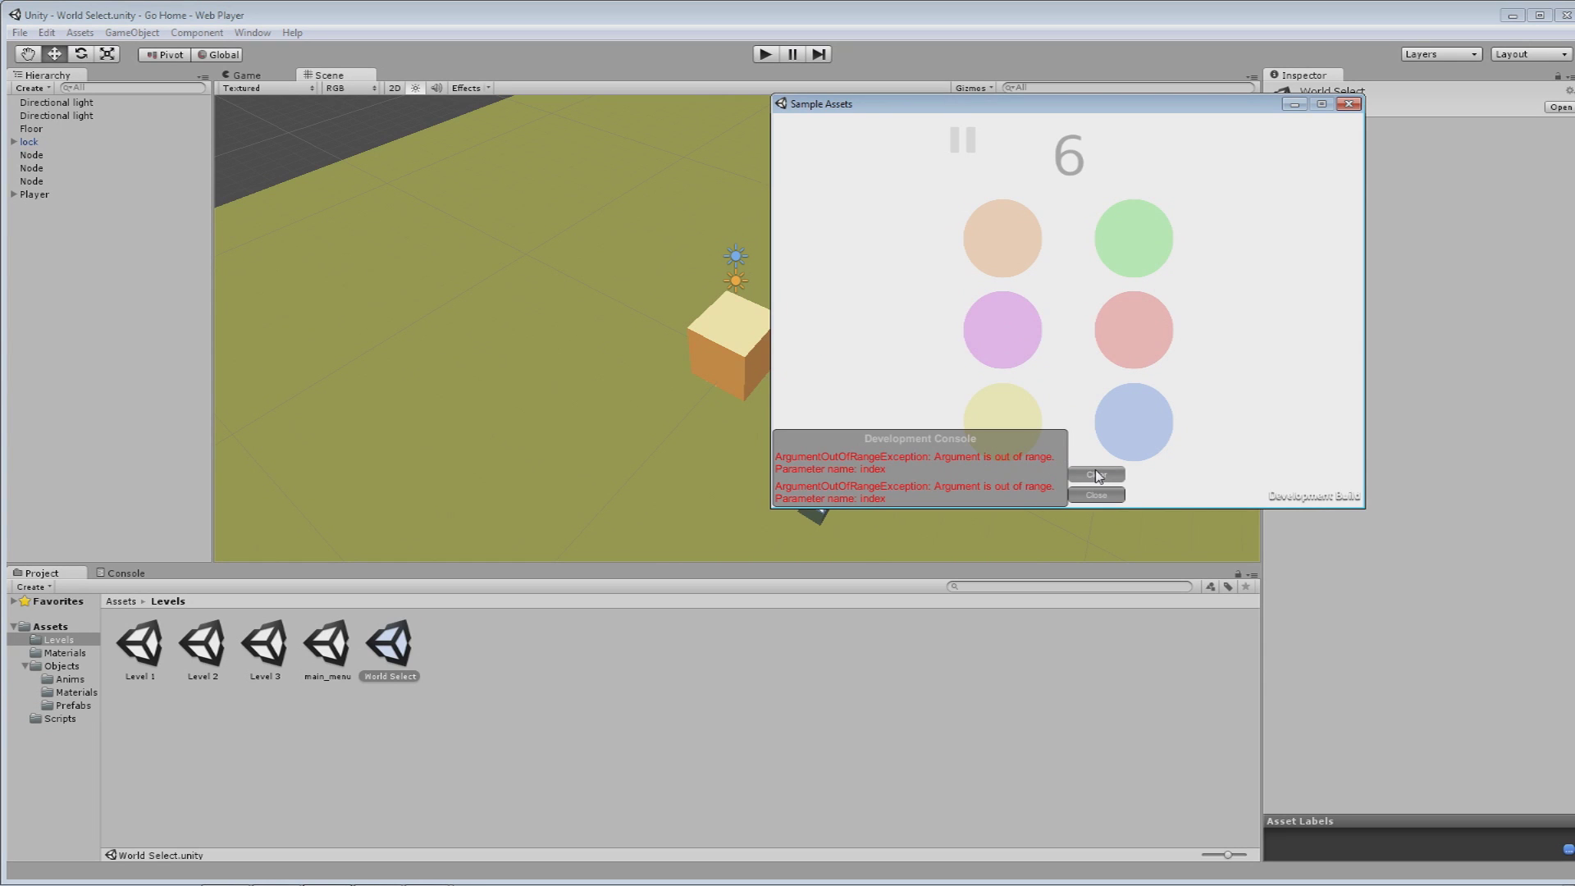
{"action": "left_click", "coordinate": [988, 230]}
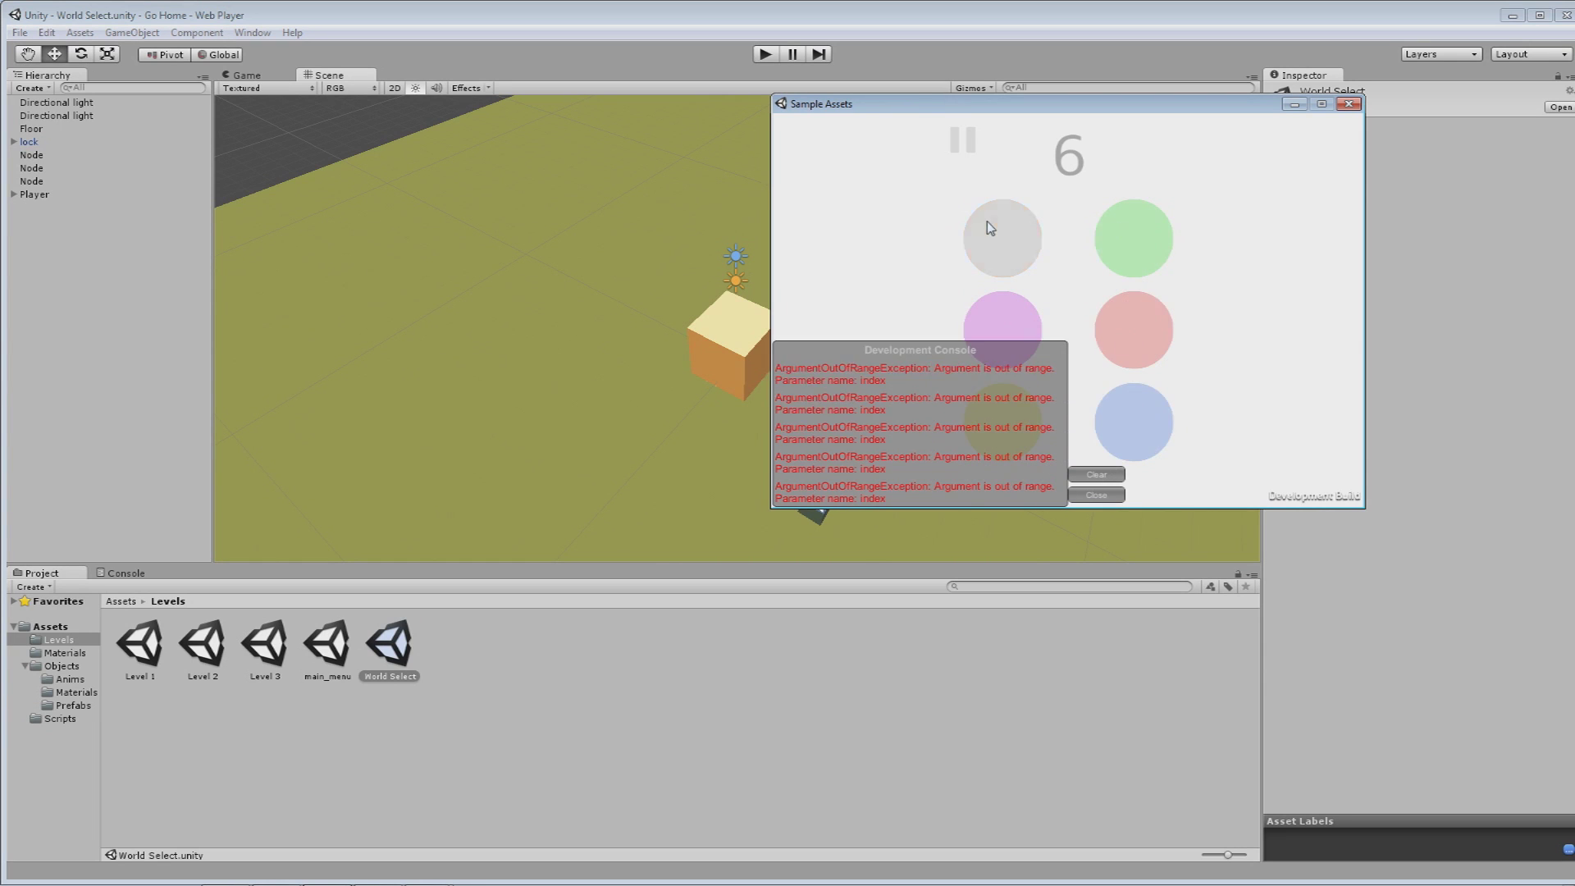
Close the development error console and shut the Sample Assets player window.
{"action": "left_click", "coordinate": [1085, 490]}
{"action": "left_click", "coordinate": [1139, 230]}
{"action": "left_click_drag", "start_coordinate": [931, 116], "coordinate": [960, 146]}
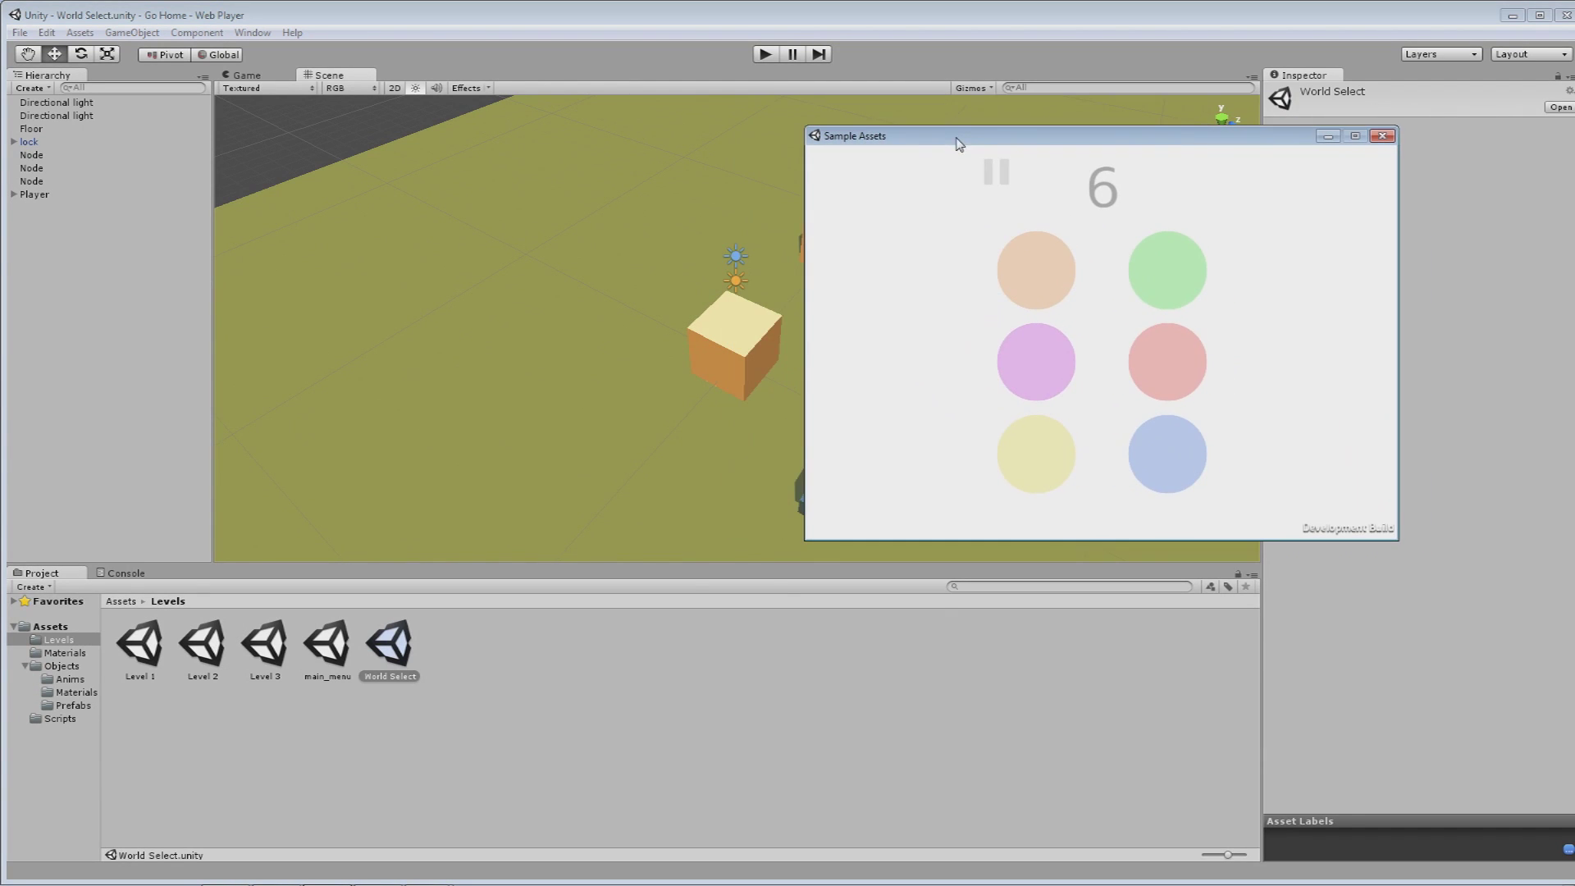
{"action": "left_click", "coordinate": [1374, 137]}
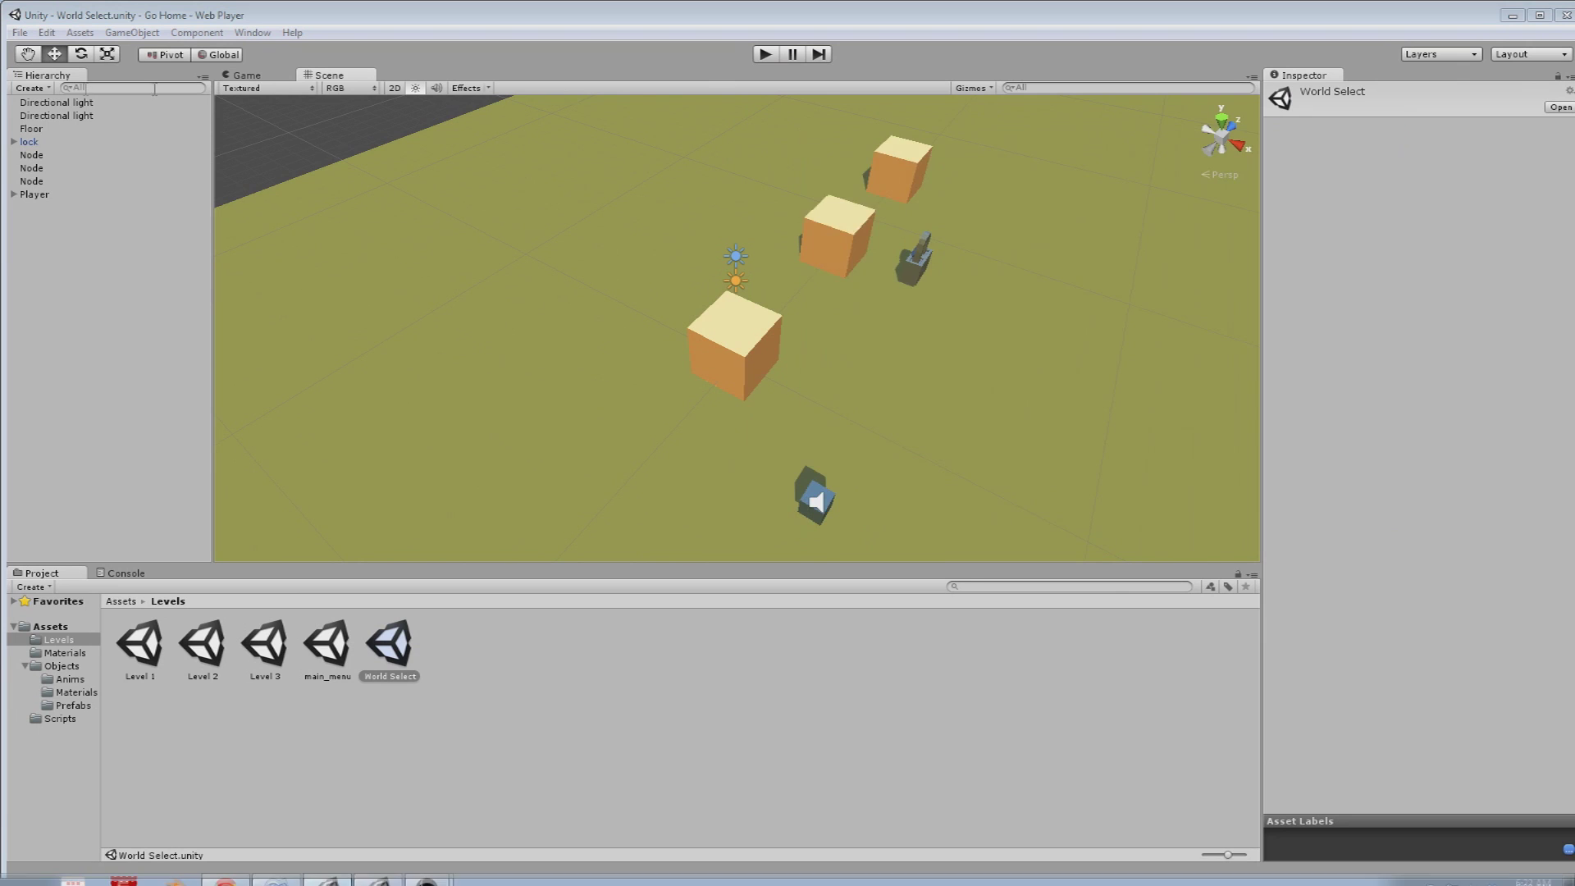
{"action": "left_click", "coordinate": [20, 33]}
Open the MetalGlug project from the recent list and browse its Daikon Forge and Plugins folders.
{"action": "left_click", "coordinate": [72, 156]}
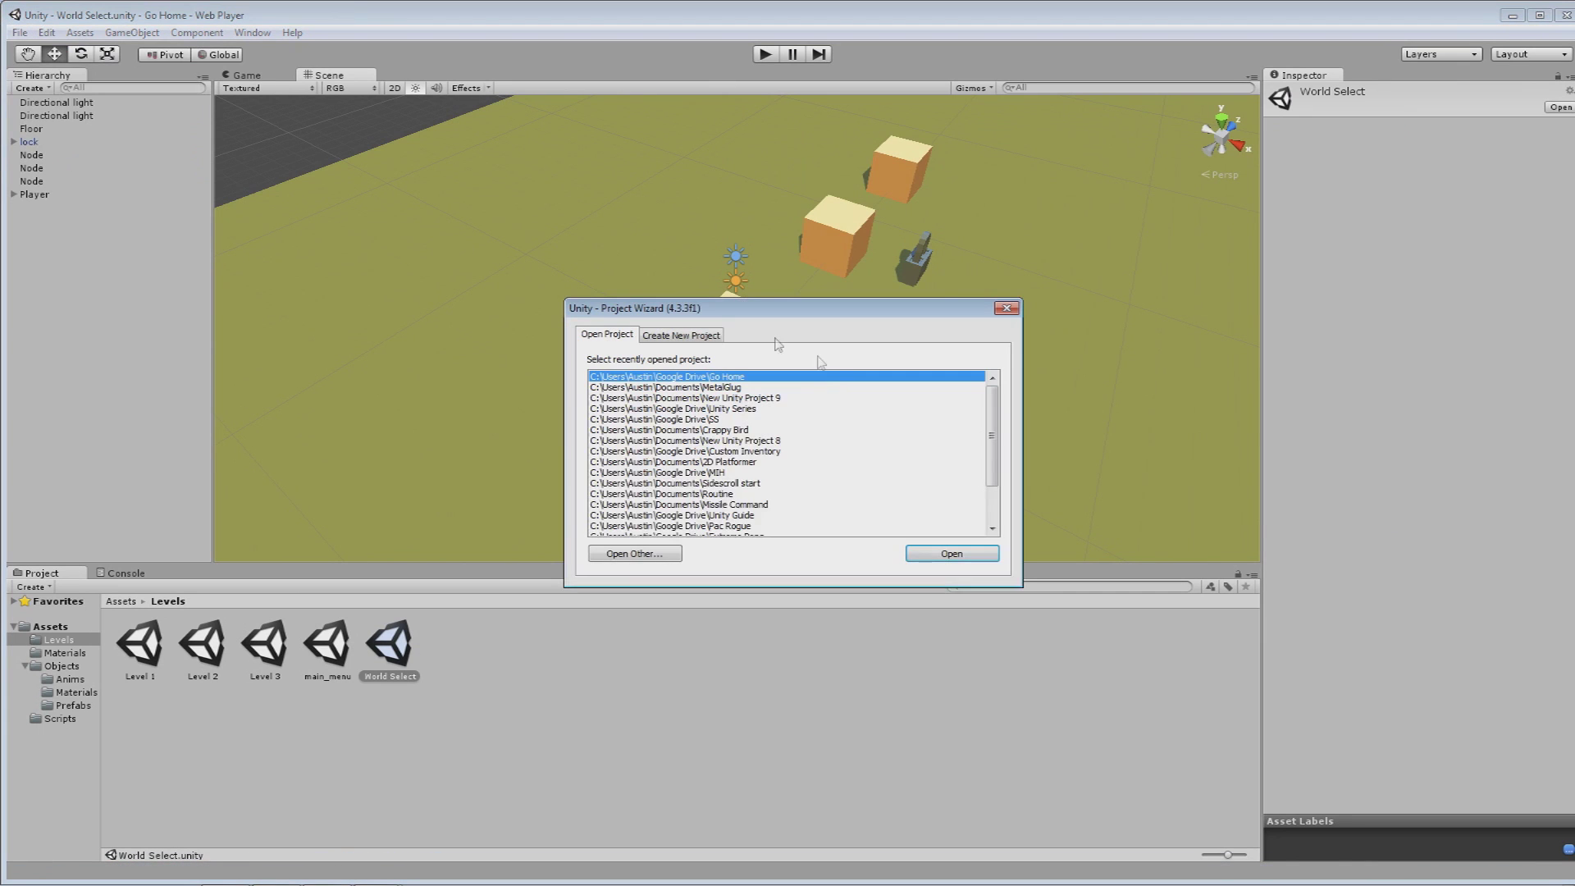
{"action": "double_click", "coordinate": [717, 388]}
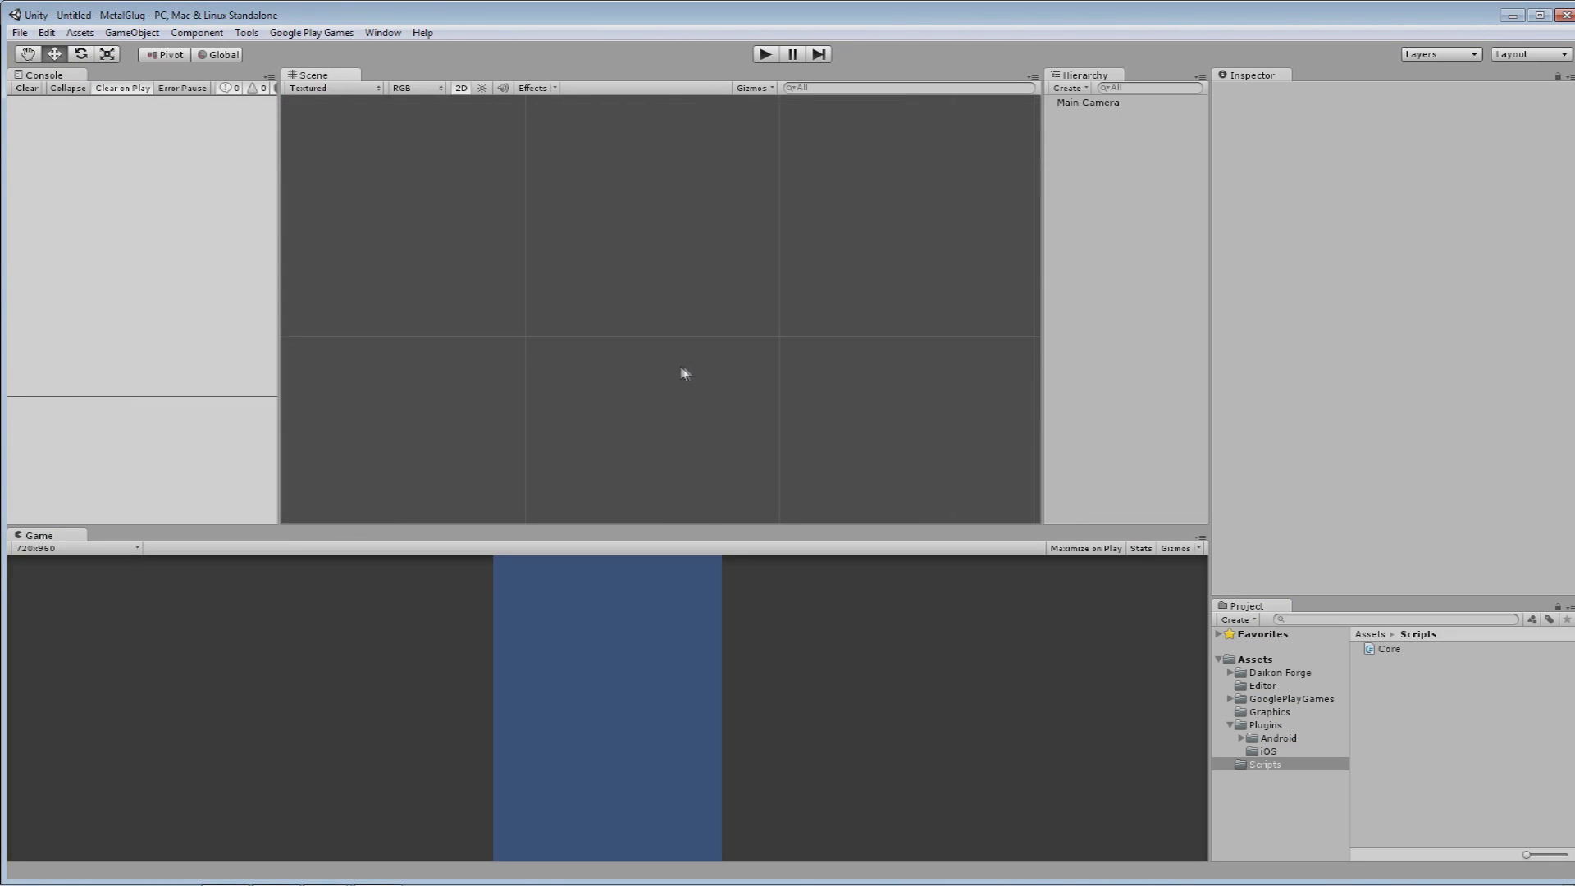
{"action": "scroll", "coordinate": [630, 397], "scroll_direction": "down", "scroll_amount": 2}
{"action": "left_click", "coordinate": [1284, 675]}
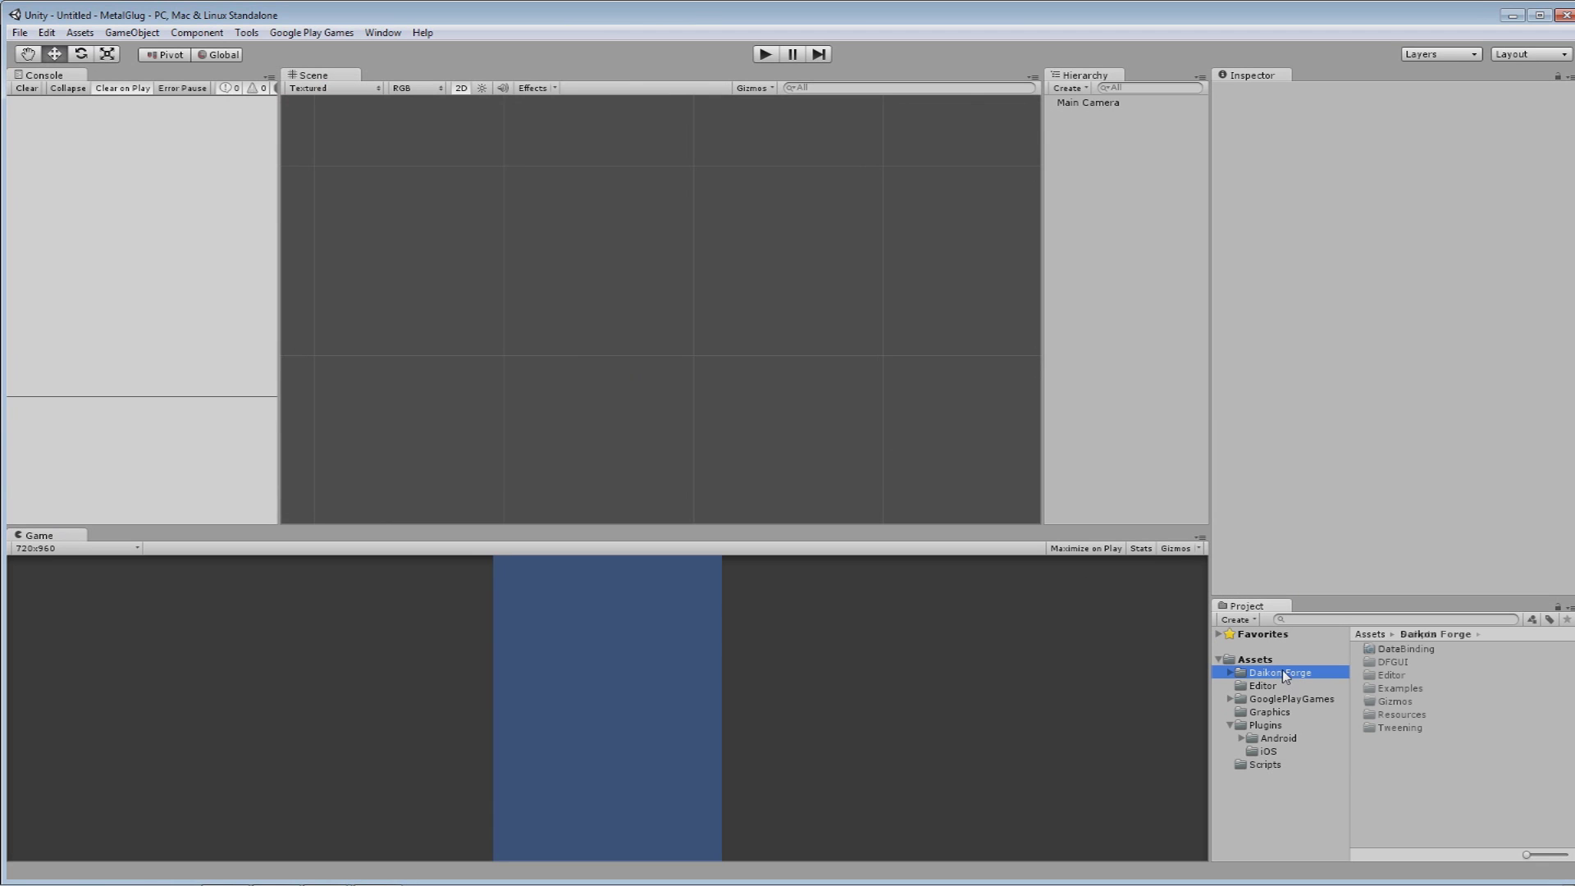
{"action": "left_click", "coordinate": [1227, 727]}
{"action": "left_click", "coordinate": [1227, 727]}
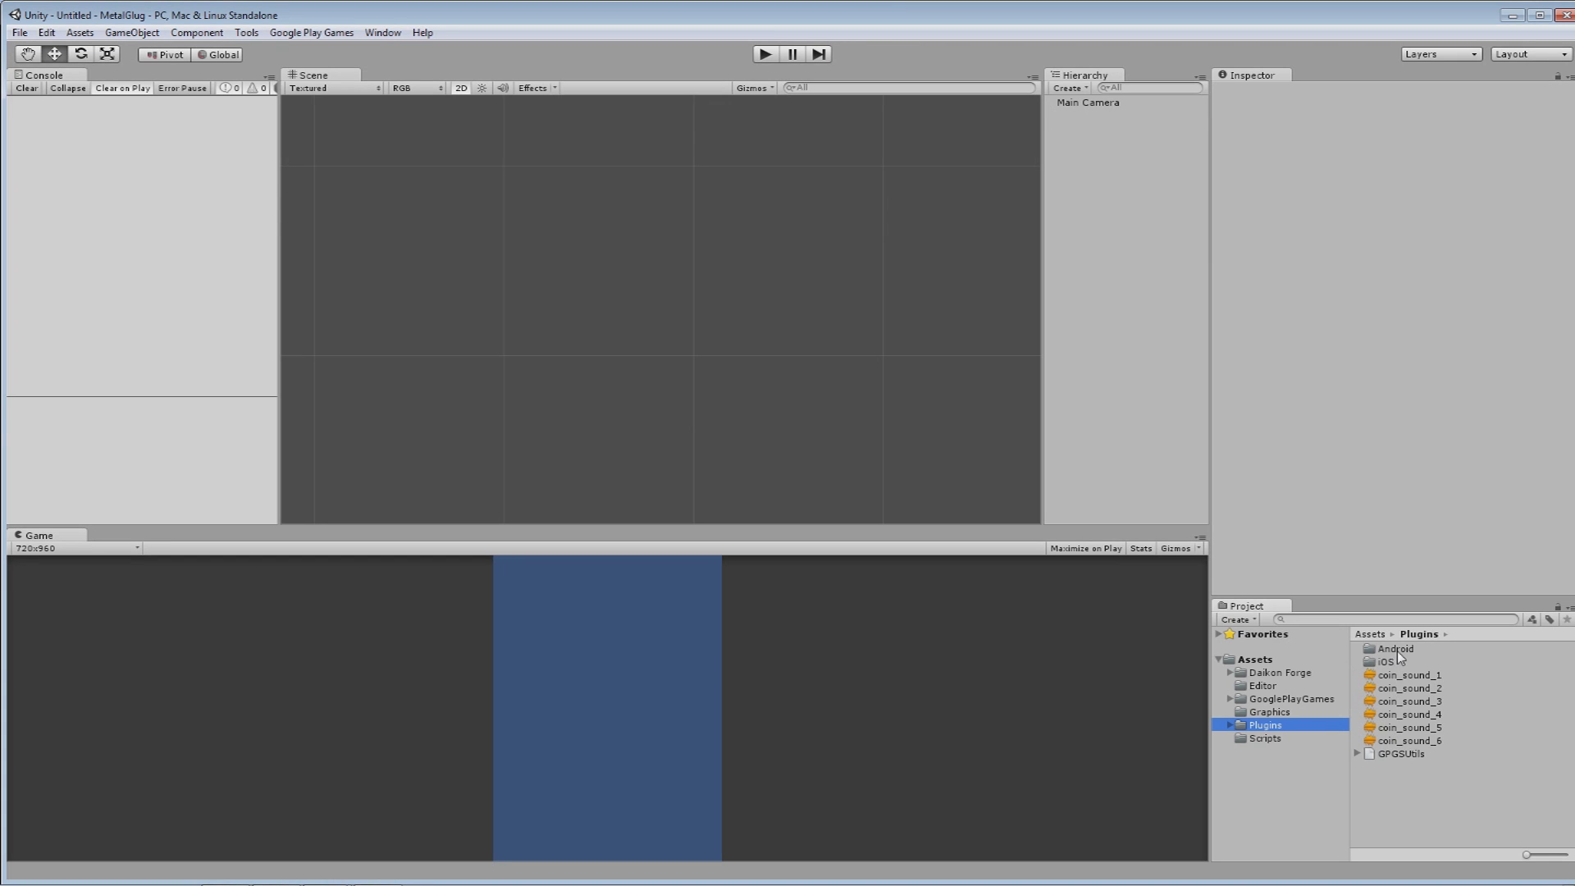
{"action": "left_click", "coordinate": [1255, 660]}
Open the level scene, centre the six-circle board, and inspect Manager's Core script field.
{"action": "double_click", "coordinate": [1388, 793]}
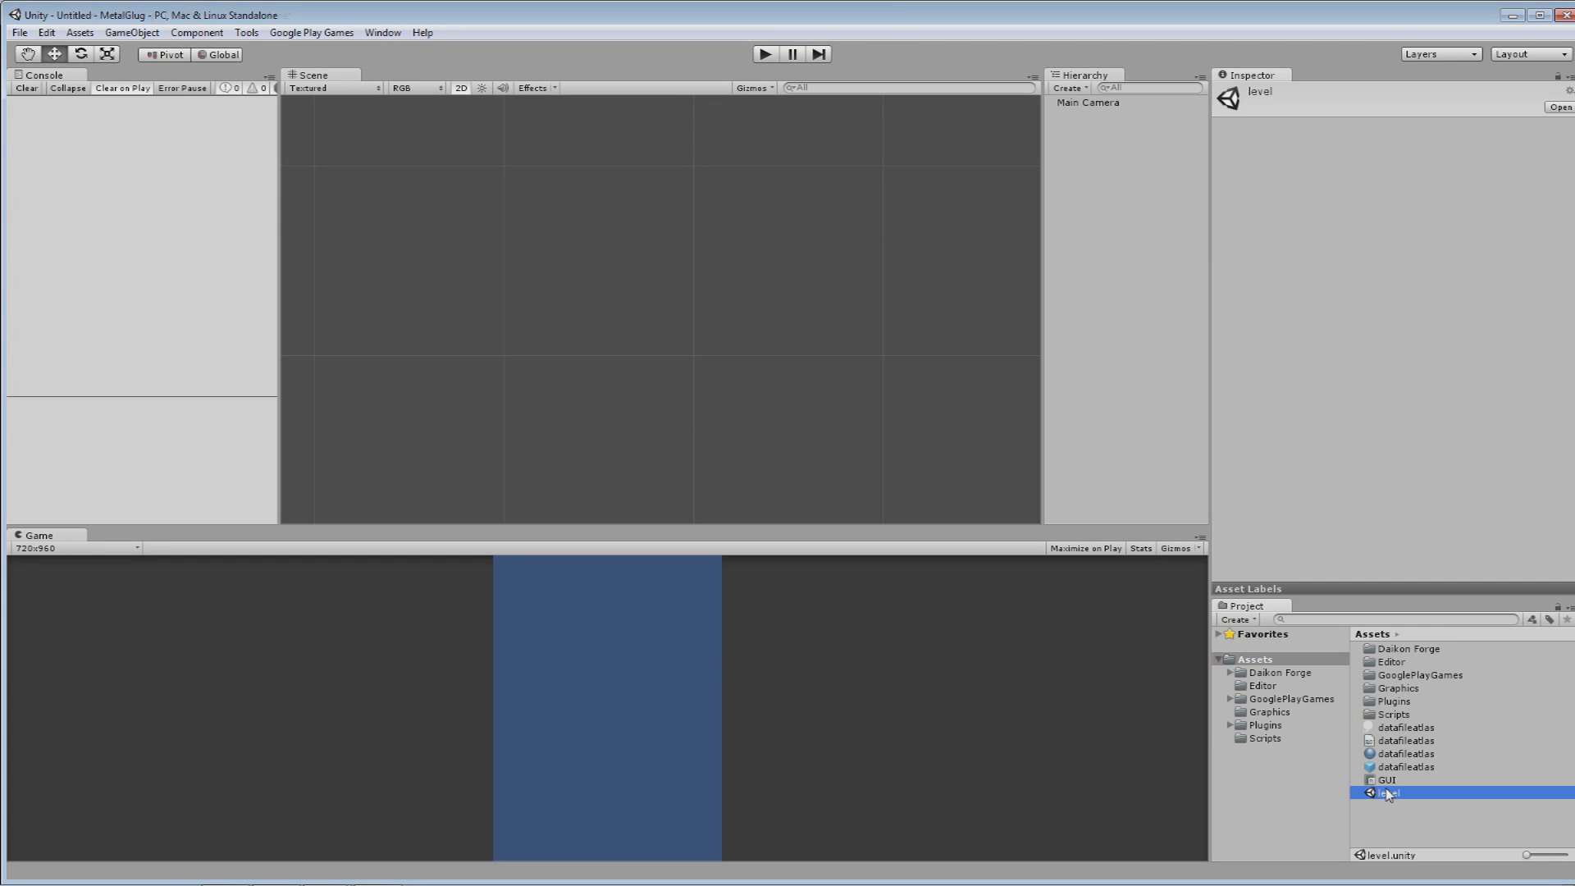
{"action": "middle_click_drag", "start_coordinate": [663, 394], "coordinate": [539, 364]}
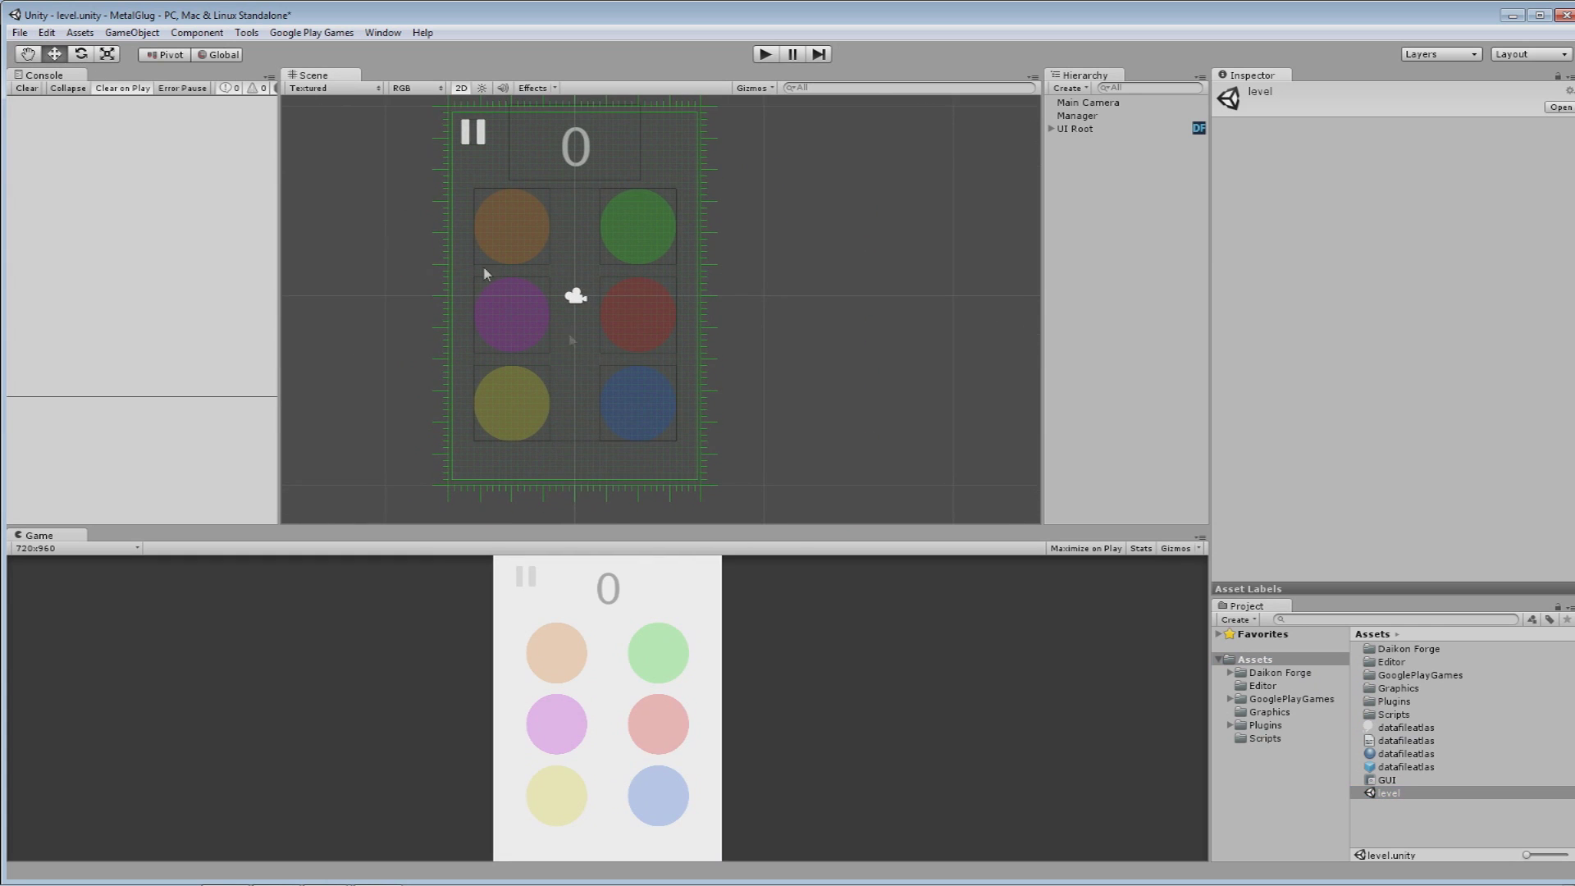
{"action": "middle_click_drag", "start_coordinate": [725, 361], "coordinate": [806, 356]}
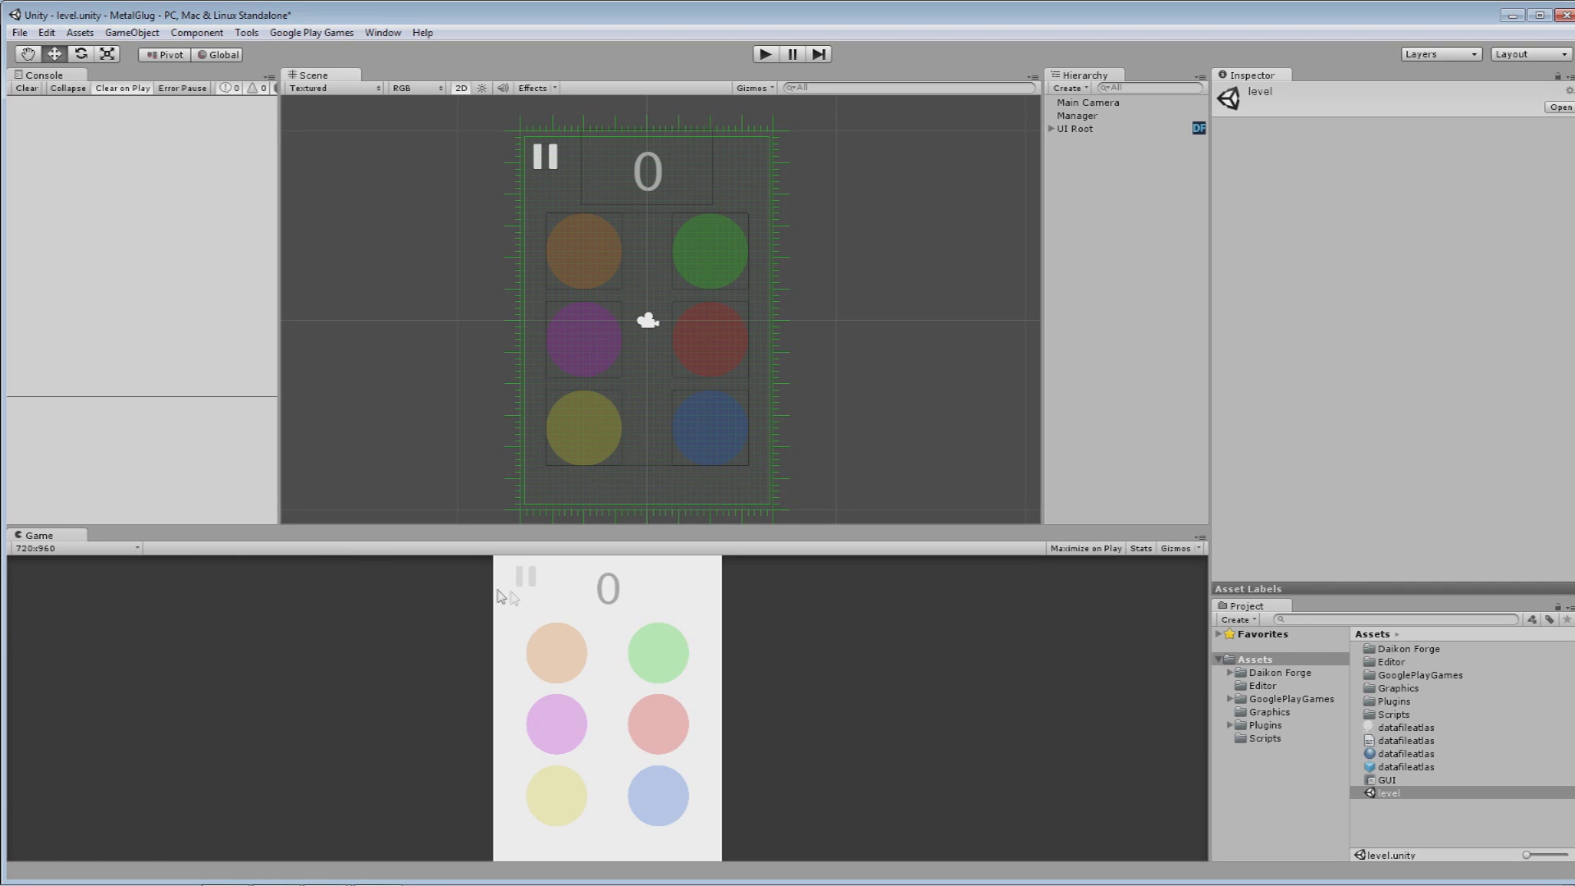
{"action": "left_click", "coordinate": [1081, 116]}
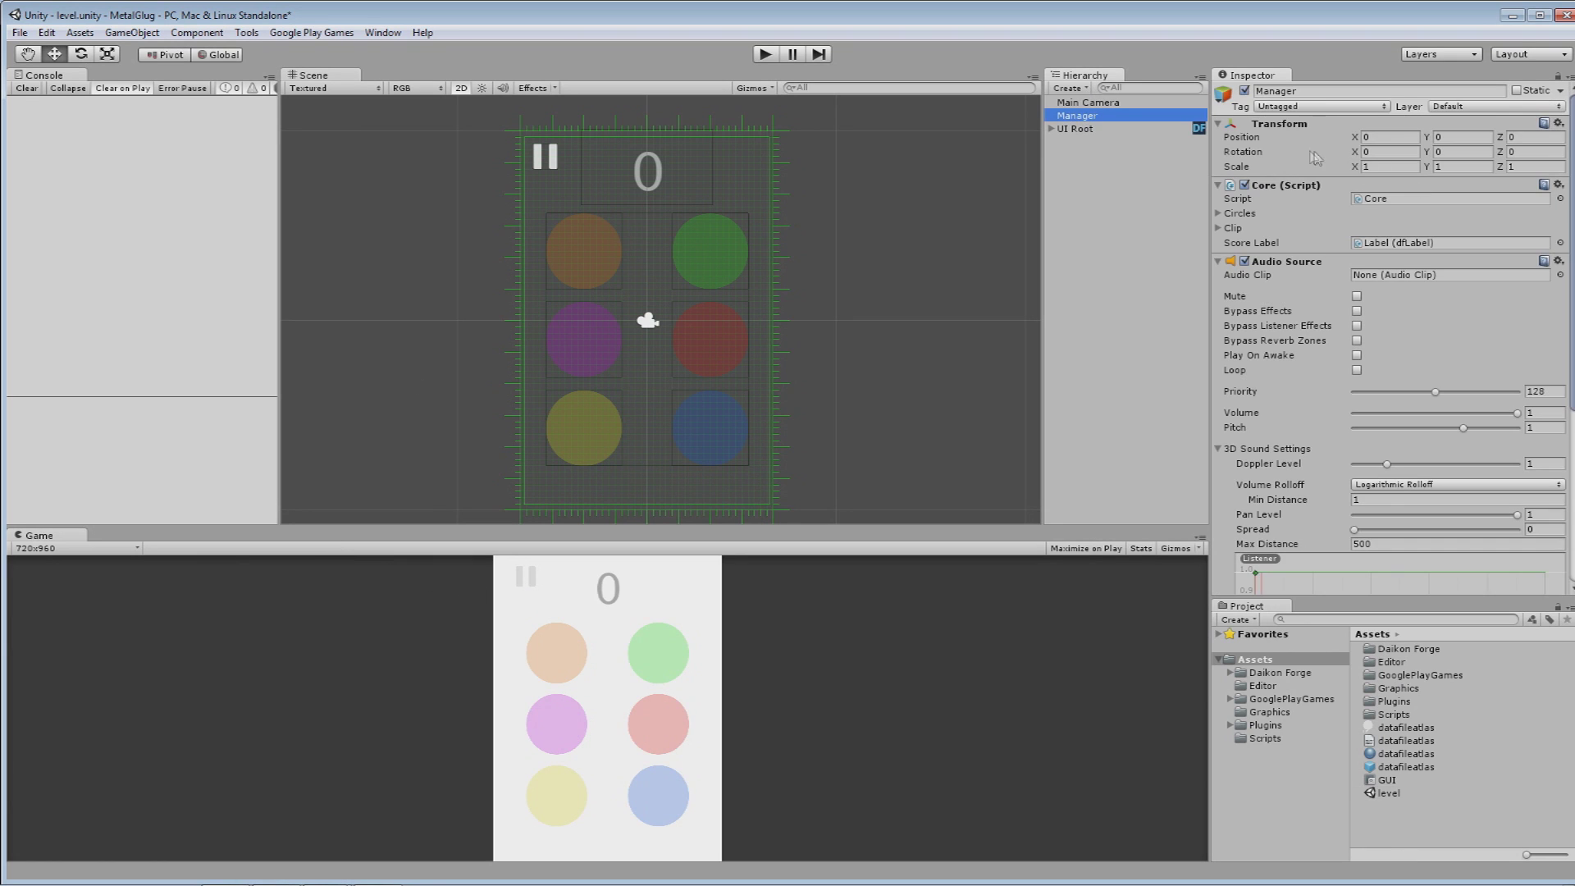
{"action": "left_click", "coordinate": [1359, 201]}
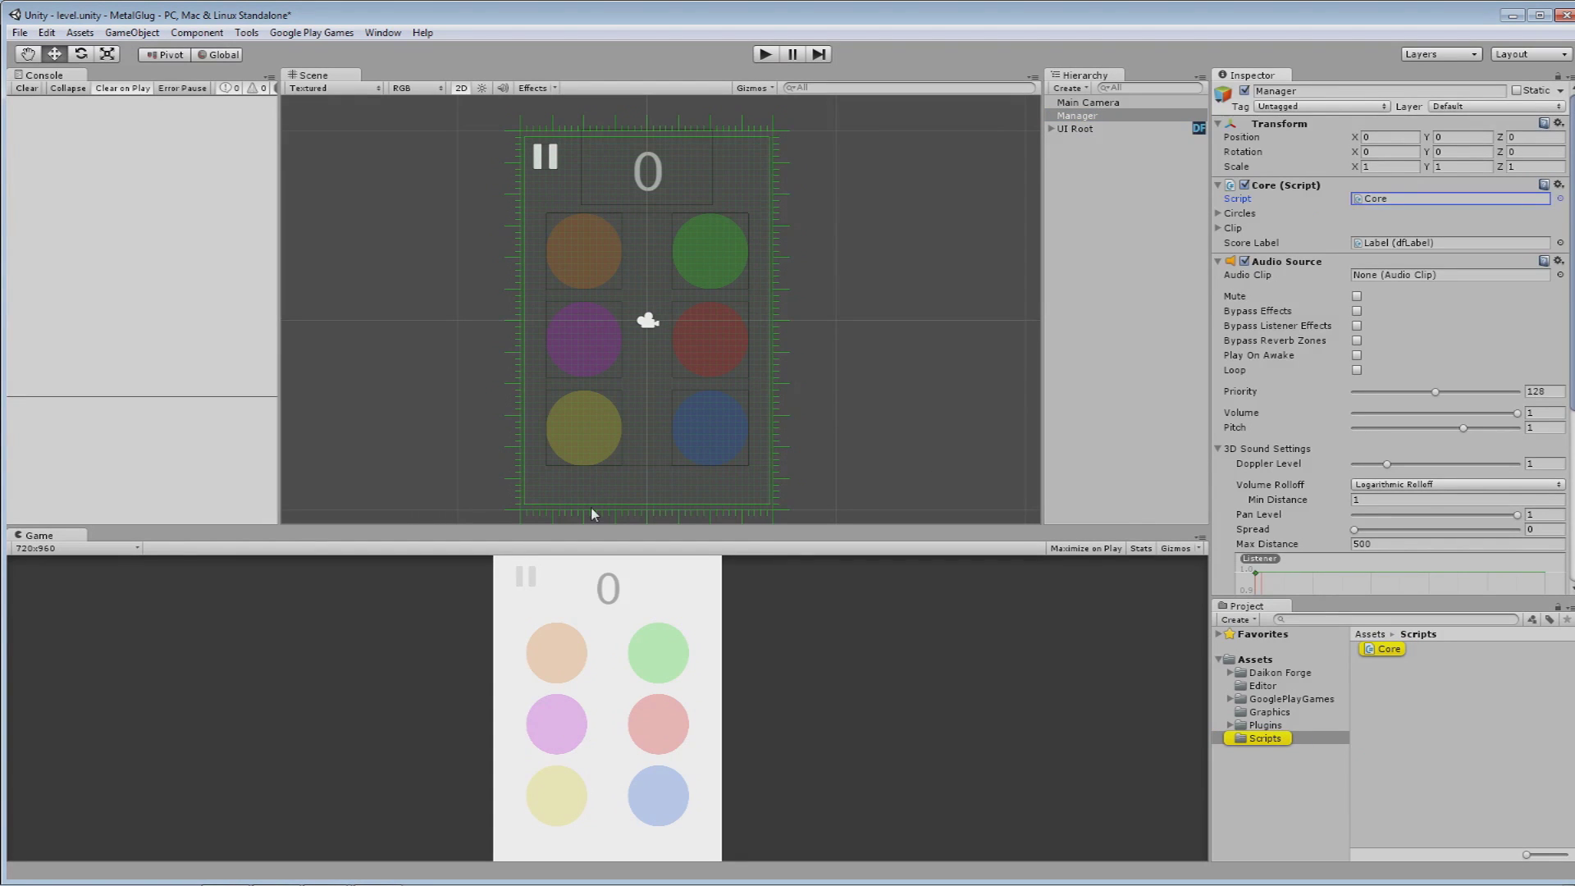
Read through Core.cs, highlighting DisplayActions lines 74–83, then return to the Unity editor.
{"action": "scroll", "coordinate": [543, 576], "scroll_direction": "down", "scroll_amount": 17}
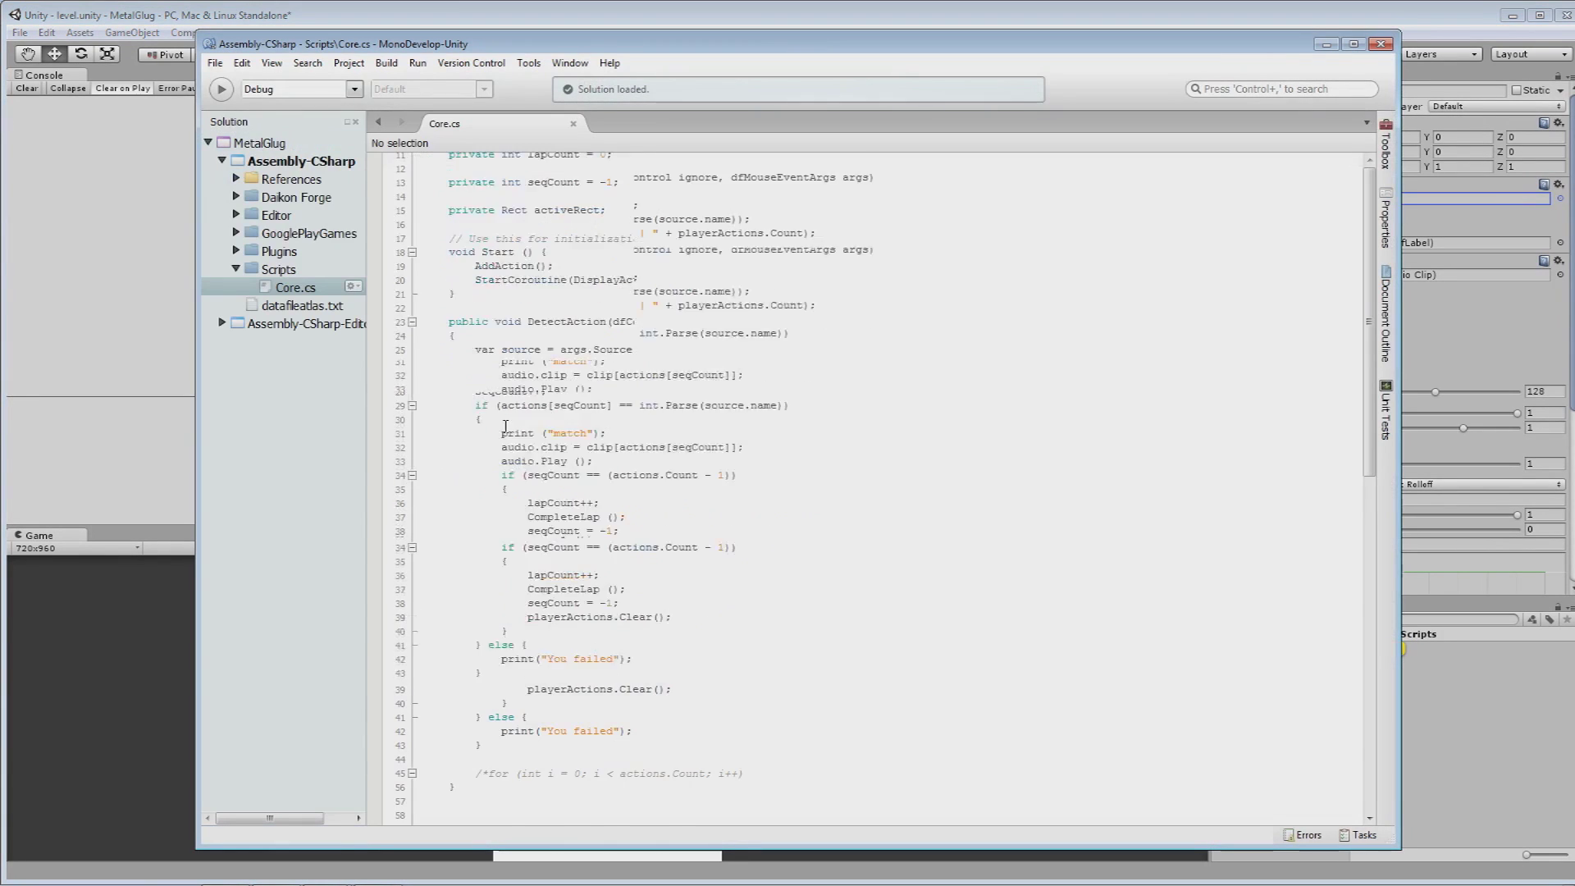
{"action": "scroll", "coordinate": [574, 603], "scroll_direction": "up", "scroll_amount": 3}
{"action": "scroll", "coordinate": [578, 607], "scroll_direction": "down", "scroll_amount": 3}
{"action": "left_click_drag", "start_coordinate": [731, 580], "coordinate": [408, 459]}
{"action": "left_click", "coordinate": [408, 459]}
{"action": "scroll", "coordinate": [616, 698], "scroll_direction": "up", "scroll_amount": 17}
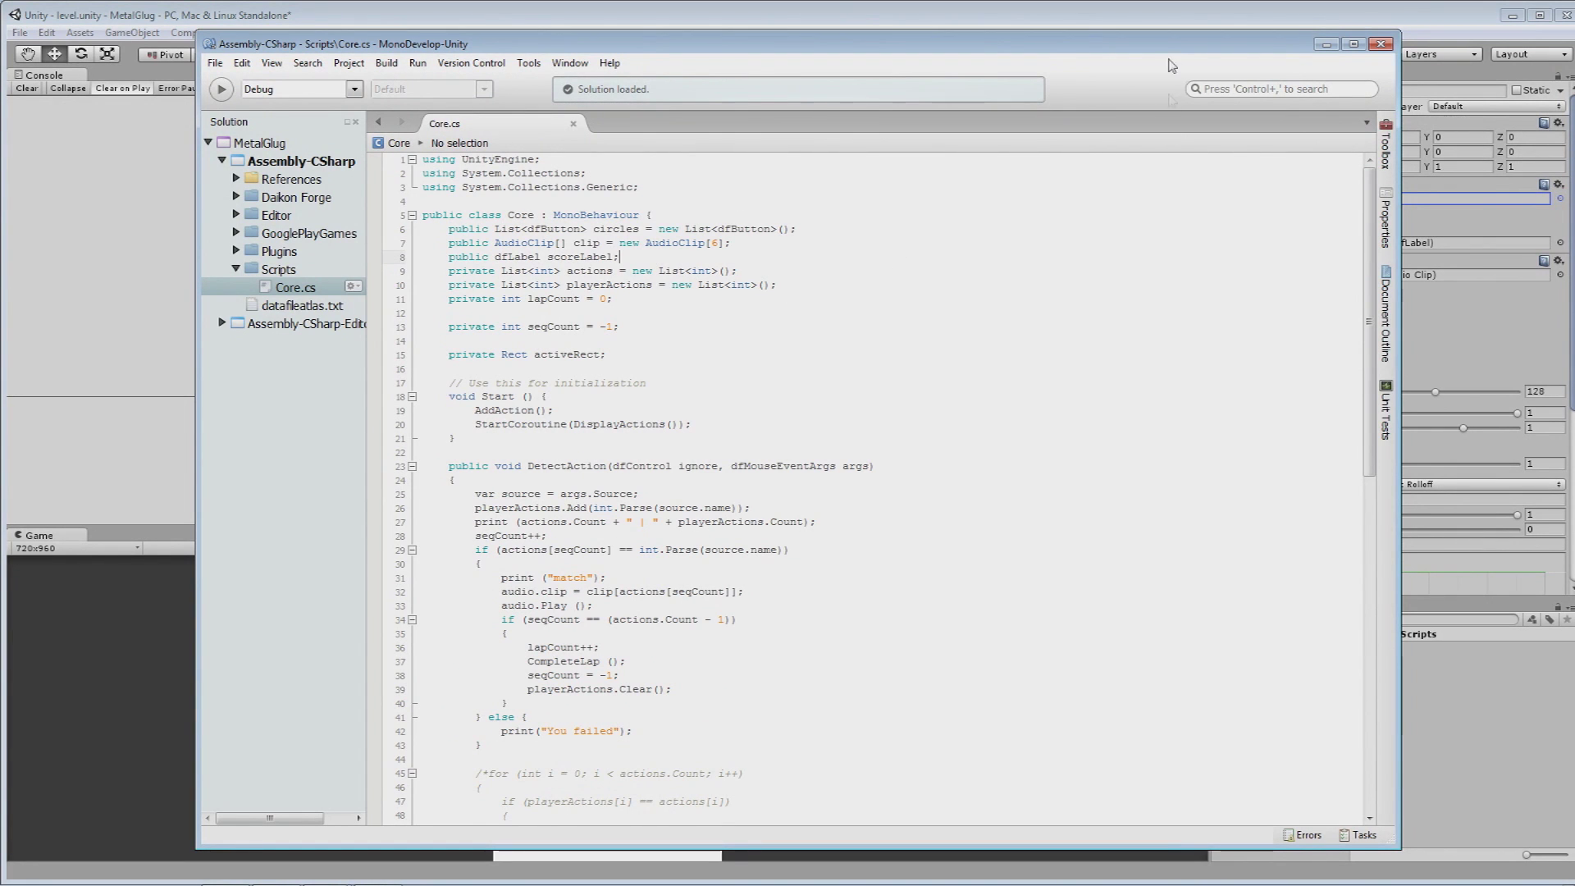
{"action": "left_click", "coordinate": [1248, 23]}
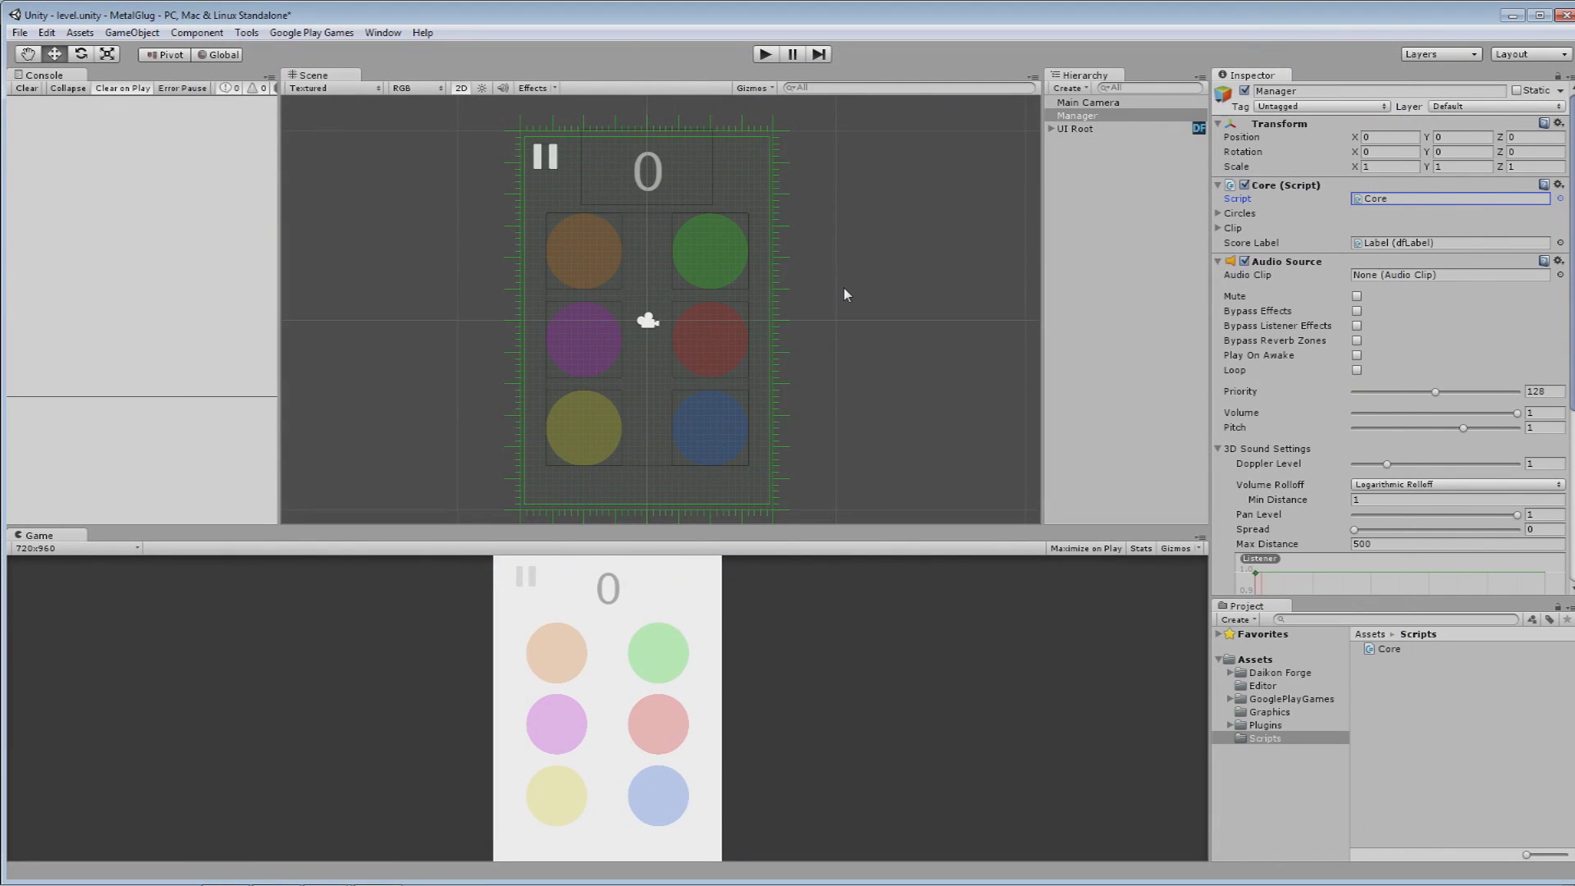